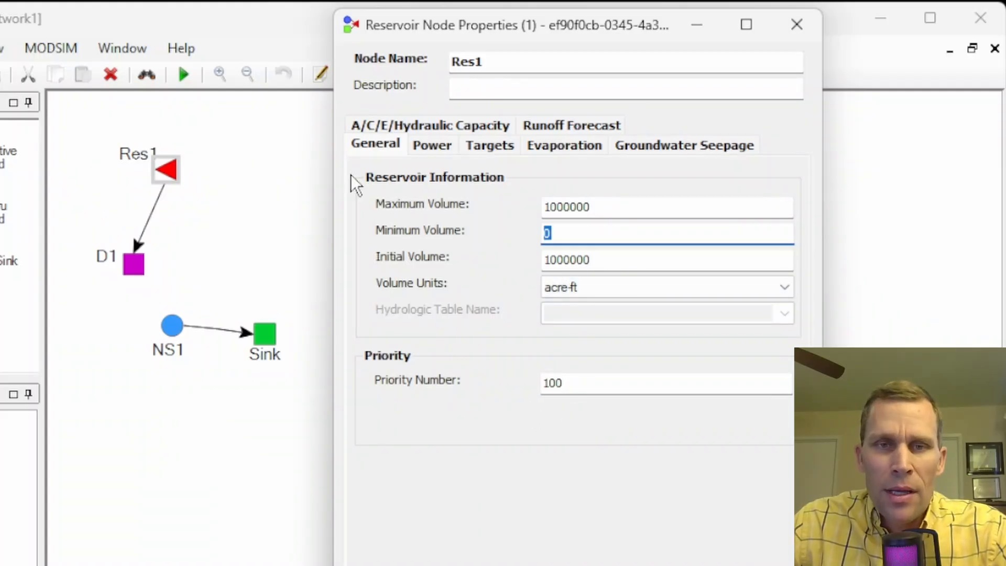
Step: Accept the properties of reservoir node Res1
drag(568, 30, 551, 29)
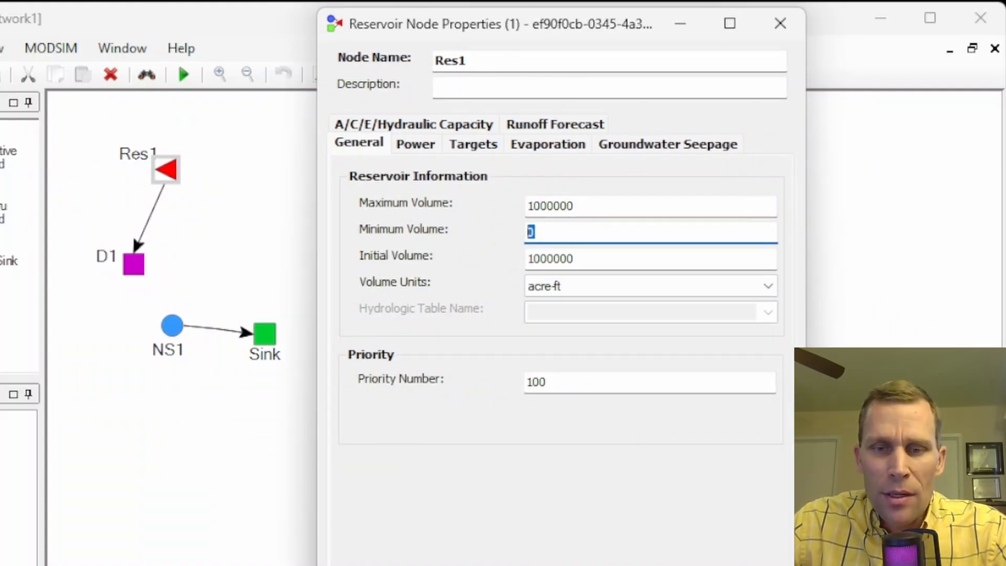
click(561, 565)
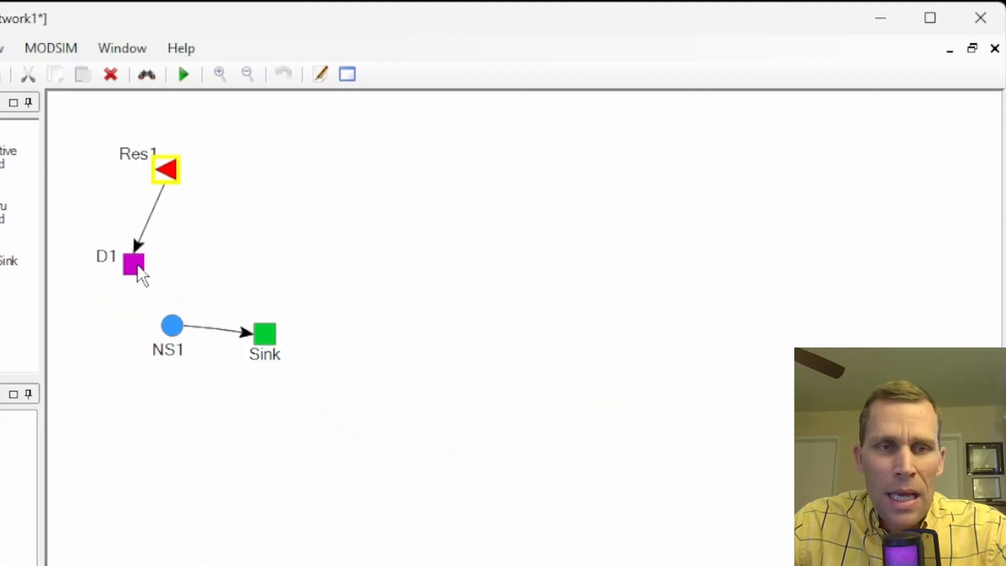
Step: Set demand node D1's priority number to 90 and its time series flow rate from 01/01 to 1000 acre-ft per month
right_click(134, 265)
click(184, 444)
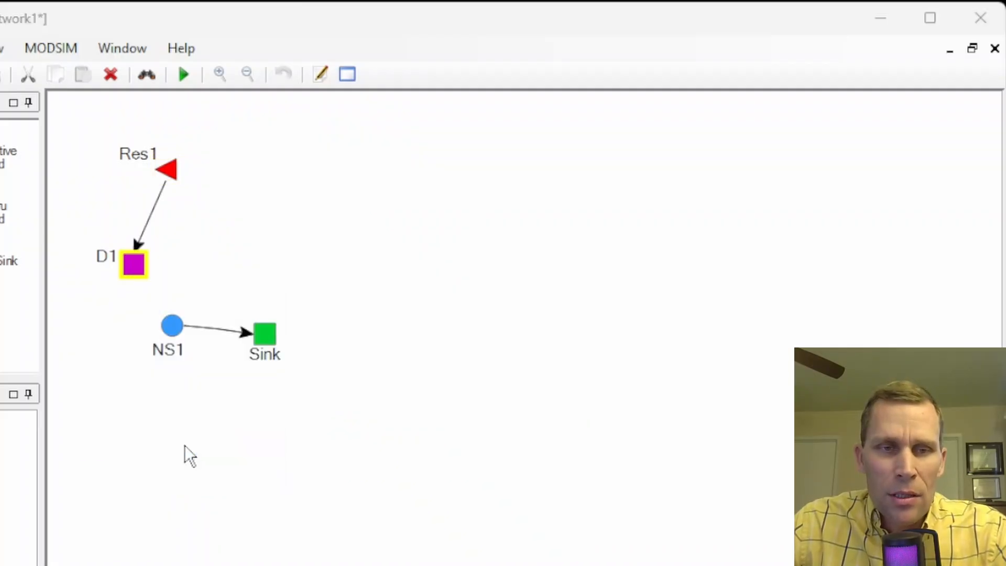
drag(120, 111, 550, 33)
click(342, 128)
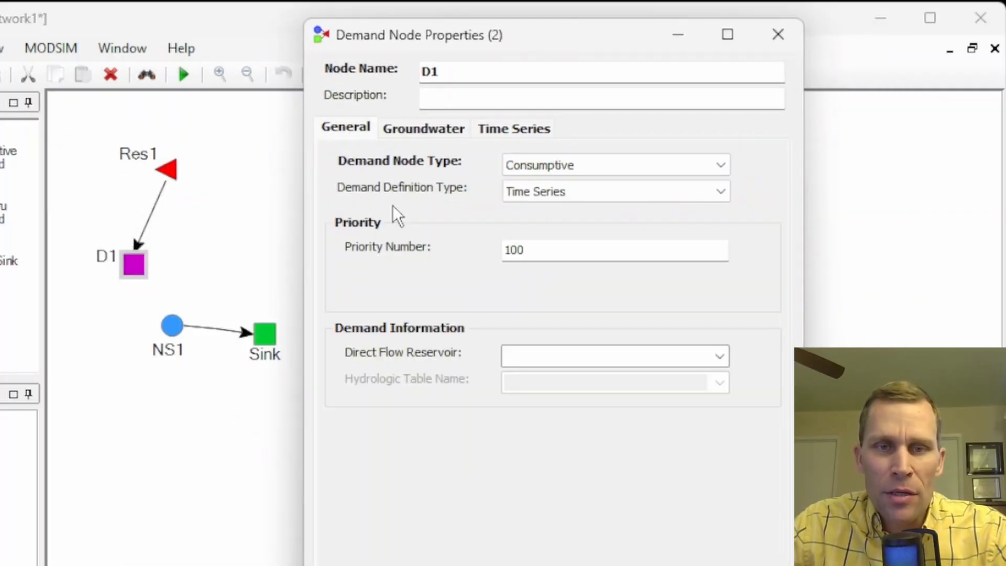
drag(534, 249, 473, 249)
text(90)
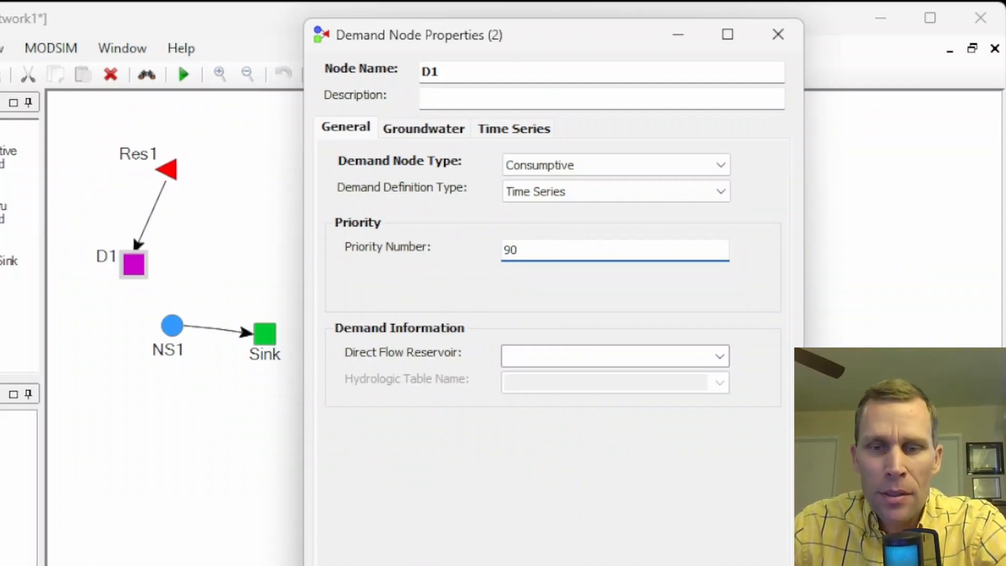
click(492, 131)
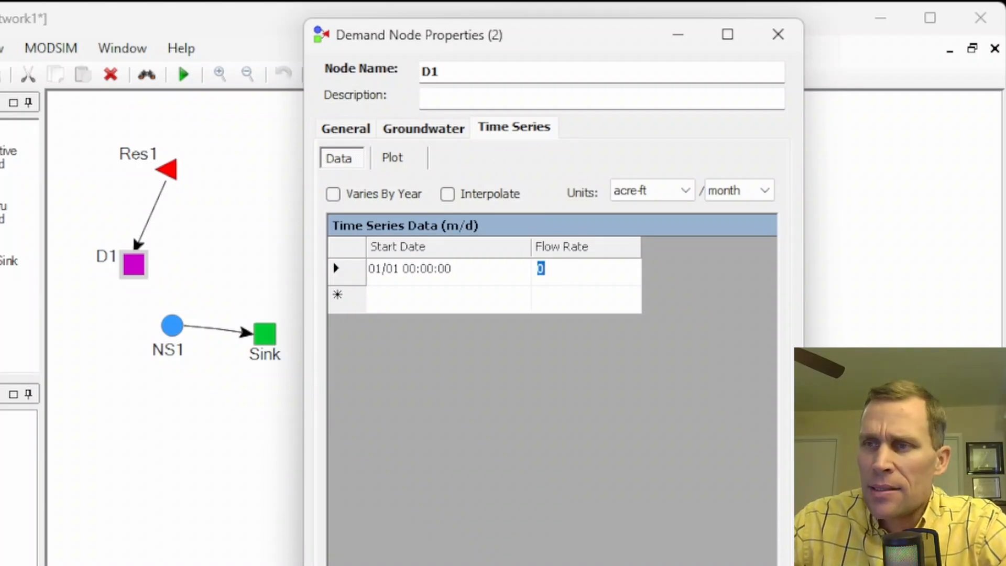
text(1000)
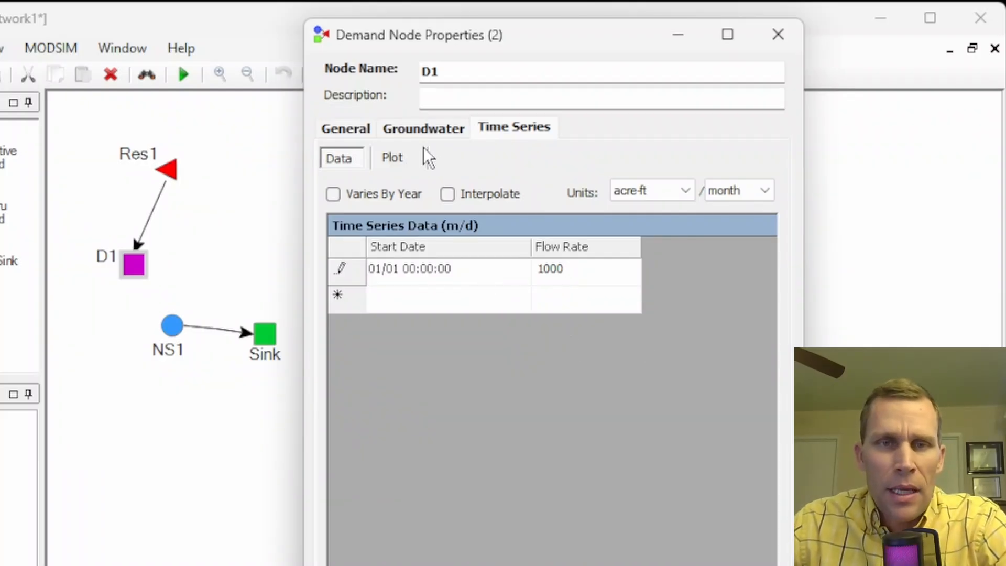
Step: Create a groundwater infiltration lag table for D1 with NS1 as the return location
click(417, 133)
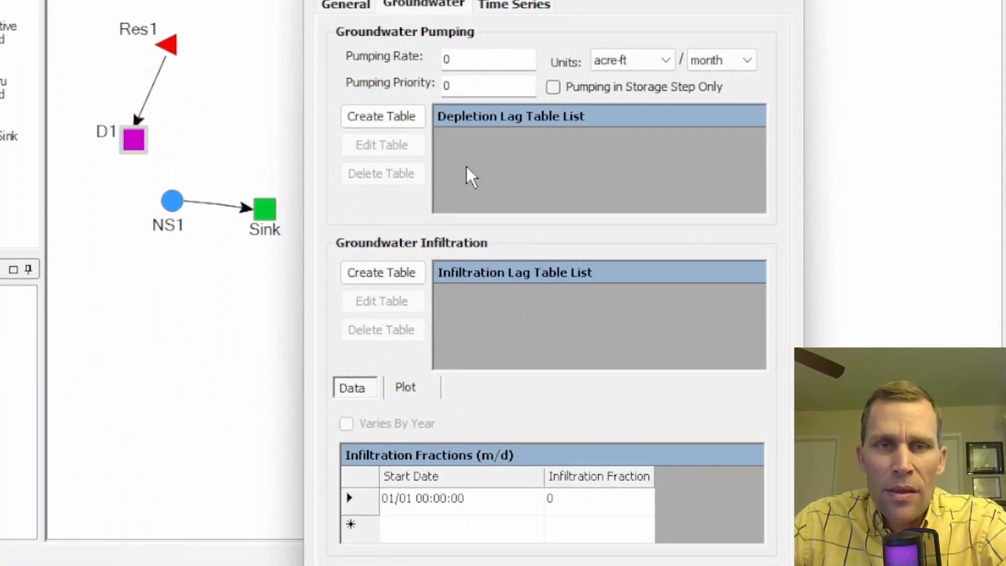
drag(524, 1, 531, 0)
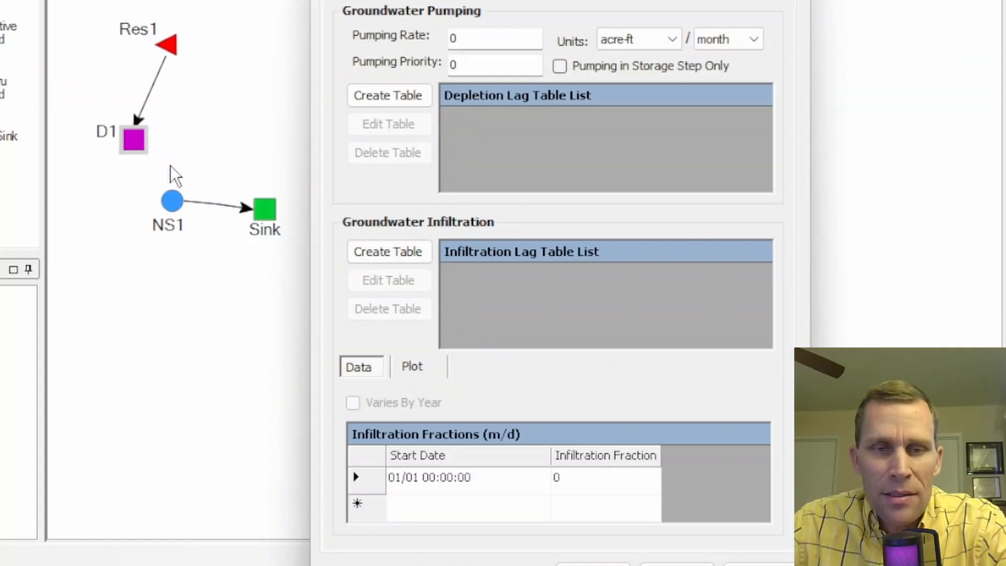
click(389, 249)
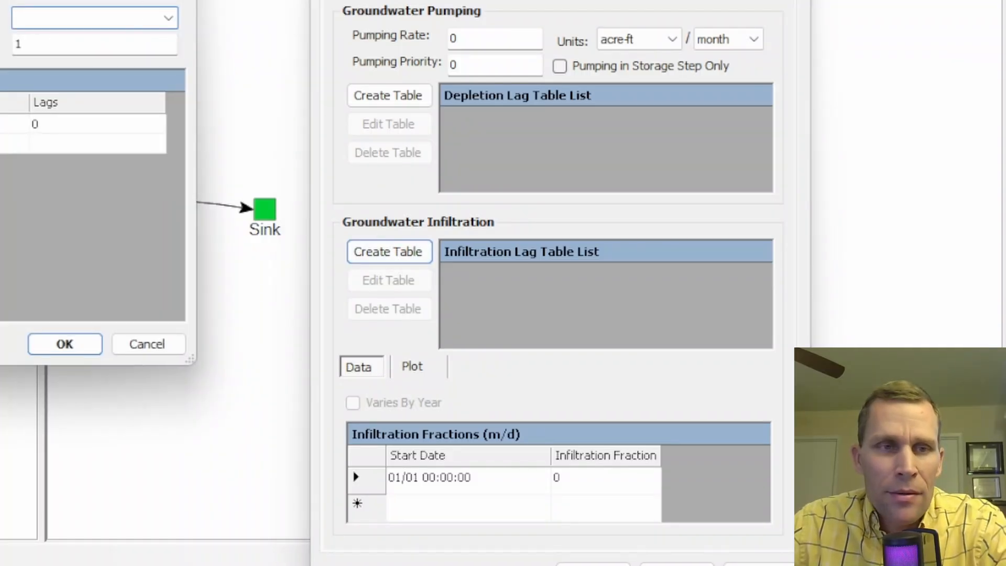
drag(15, 3, 458, 119)
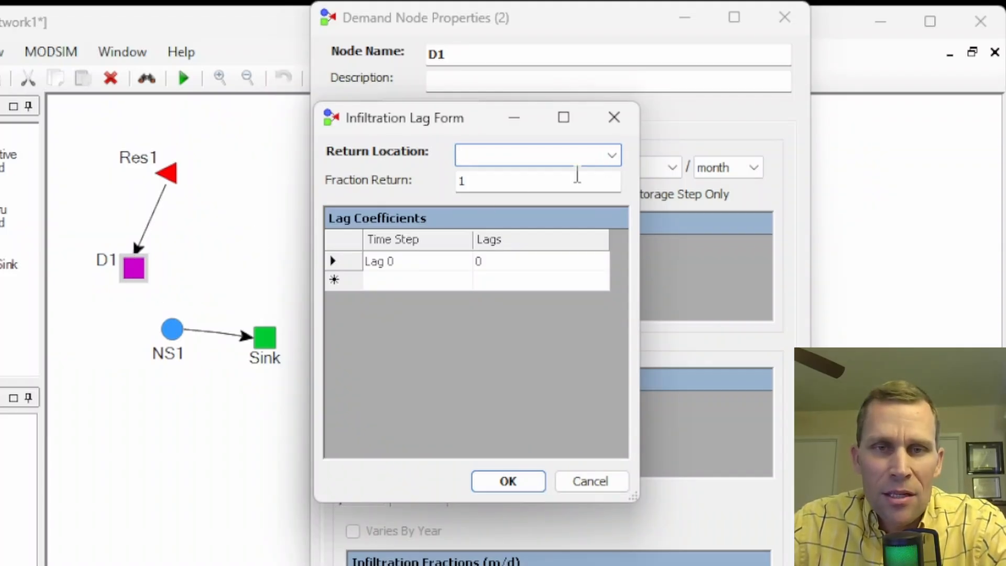
click(609, 156)
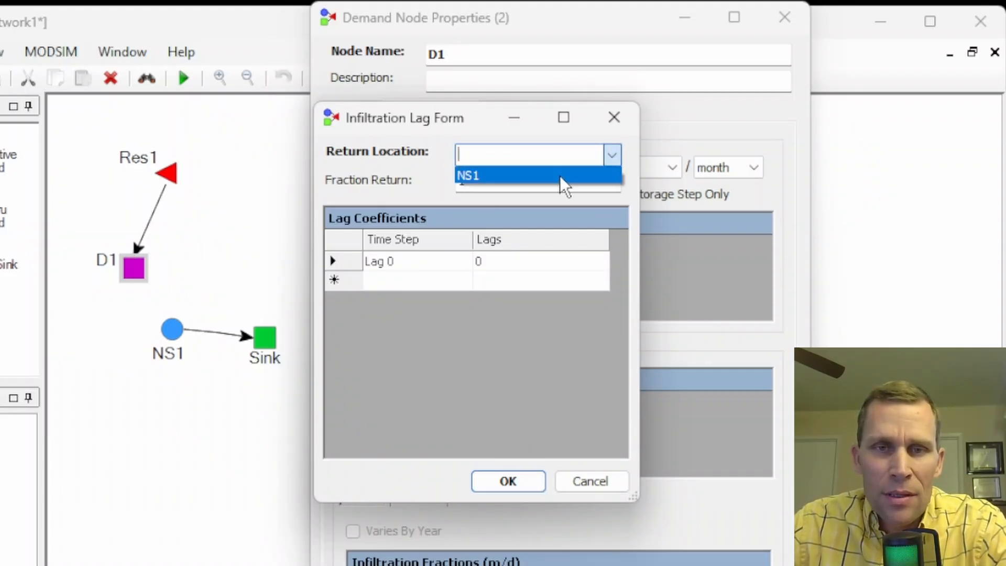
click(516, 175)
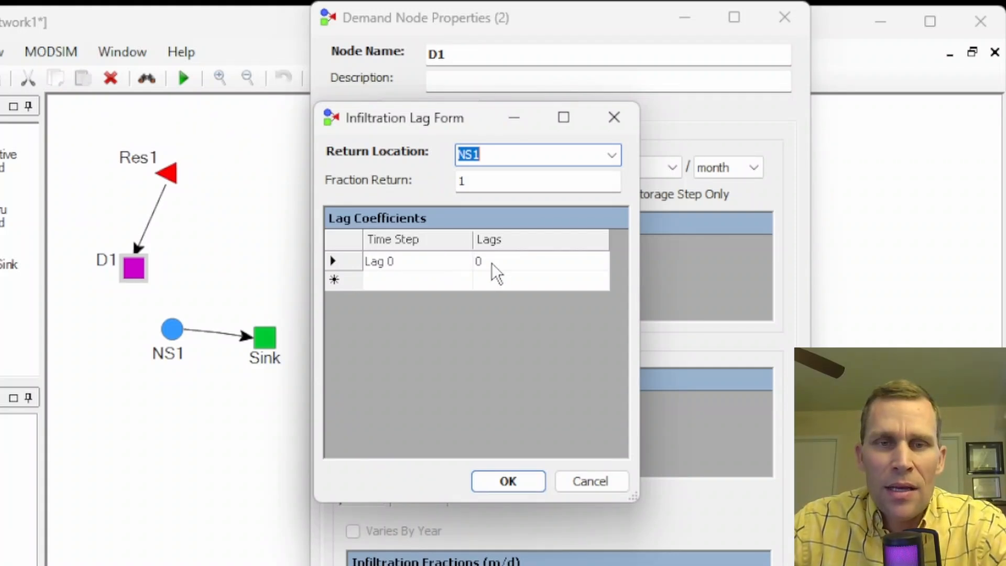
Step: Enter lag coefficients of 0.8 for Lag 0 and 0.2 for Lag 1 in the infiltration lag table
click(483, 190)
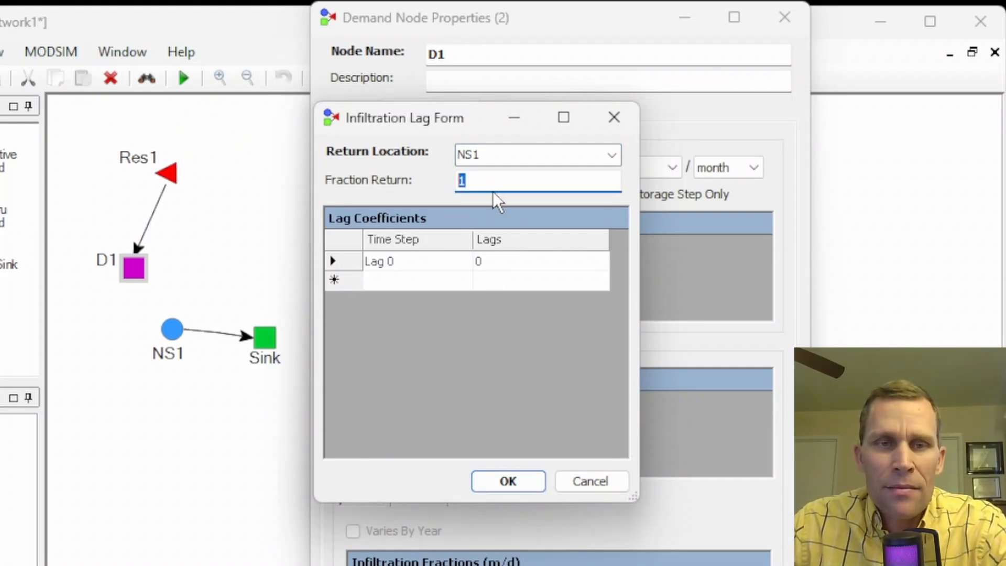
click(496, 260)
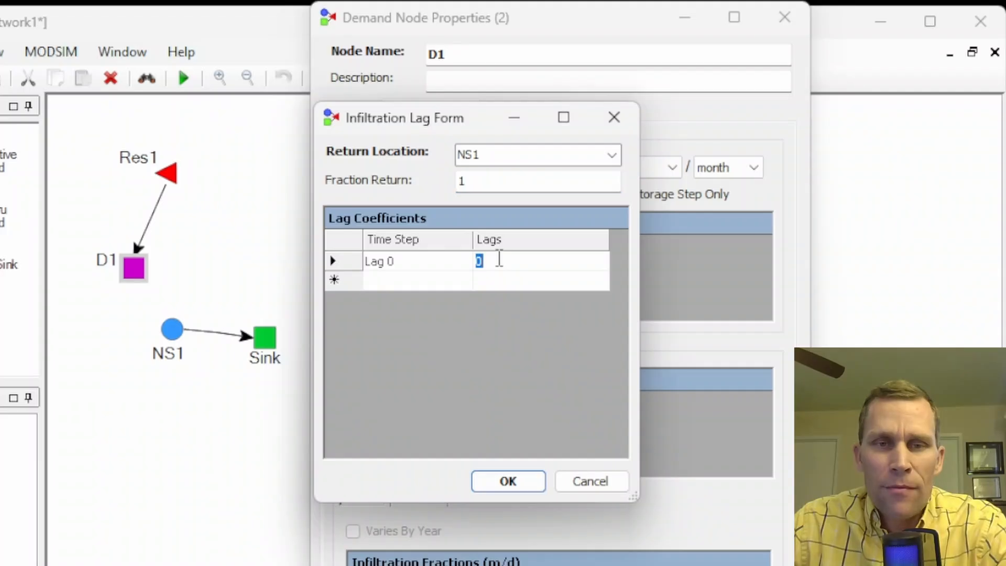
text(0.8)
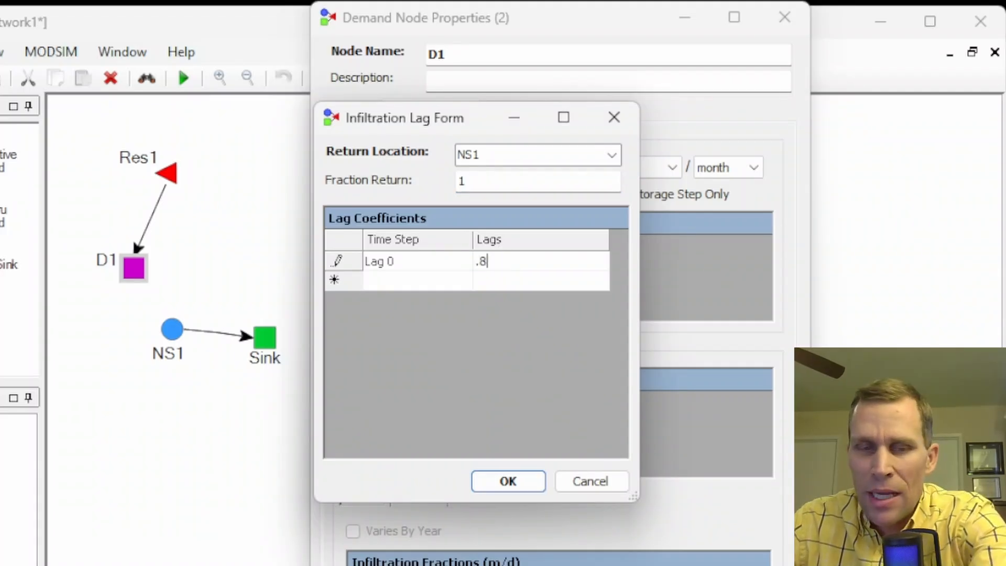
click(487, 280)
text(.2)
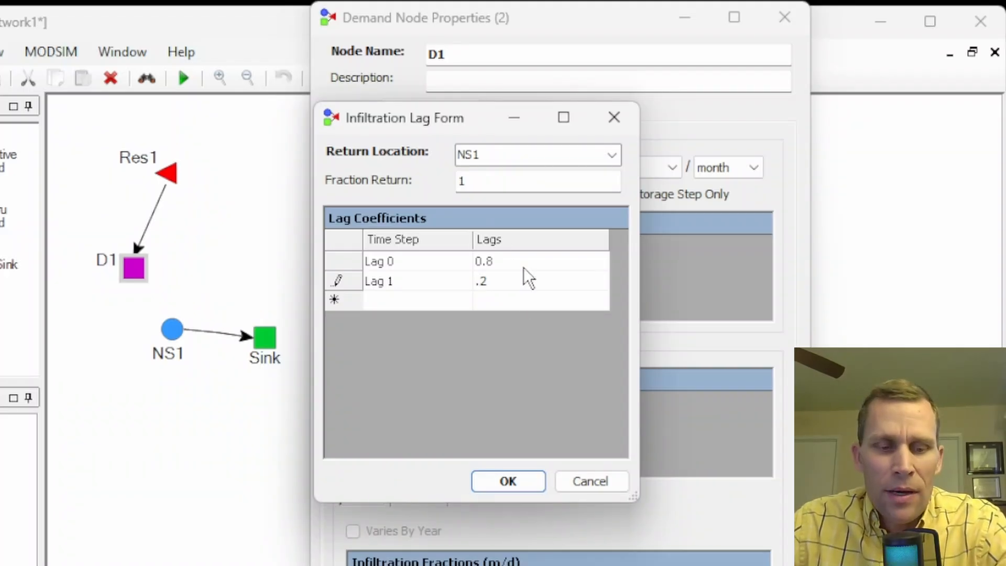
Step: Try to accept the infiltration lag table with a Lag 1 coefficient of 0.22
text(2)
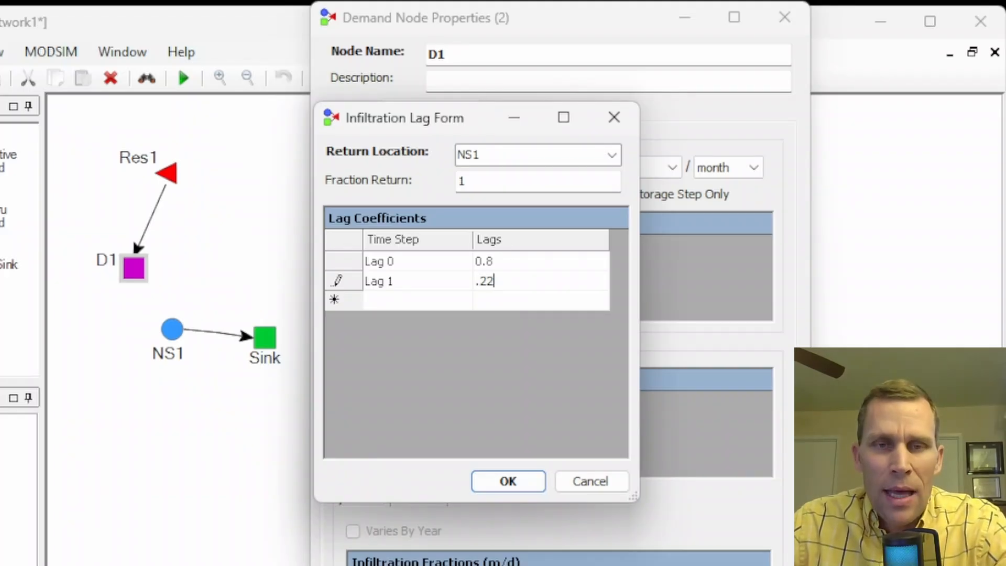
click(524, 479)
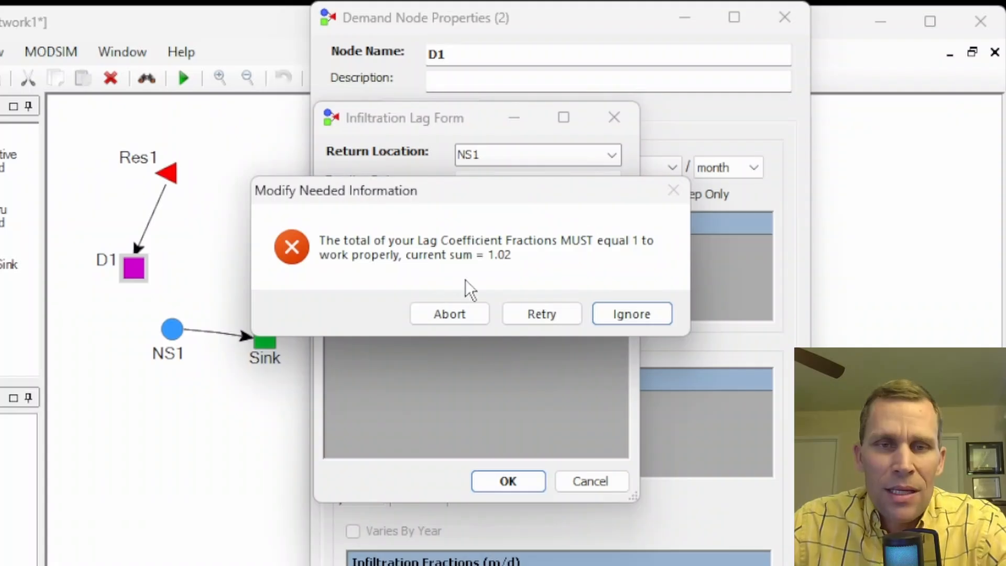
click(531, 314)
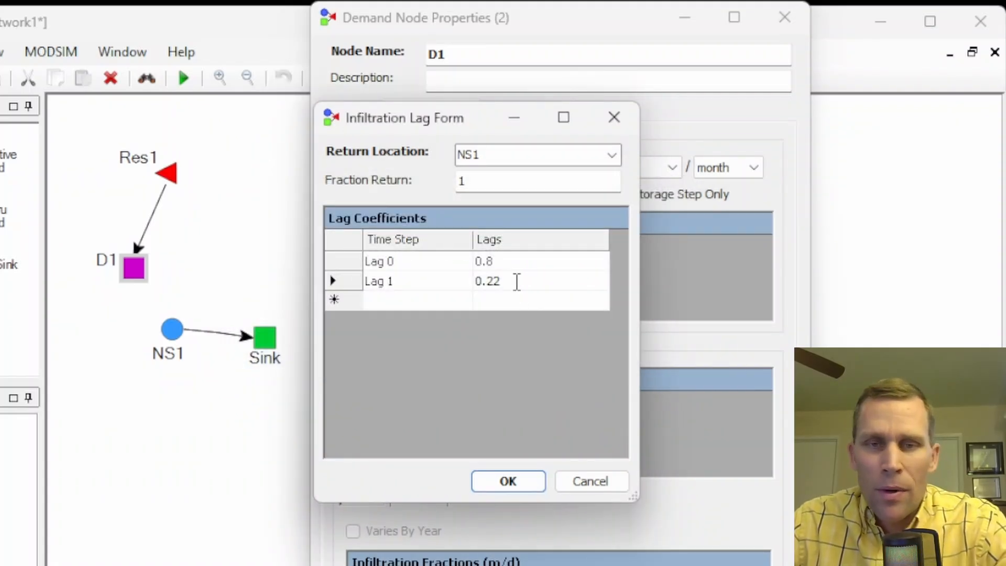
Step: Set the Lag 1 coefficient to 0.2 and accept the infiltration lag table
click(517, 281)
key(BackSpace)
click(511, 476)
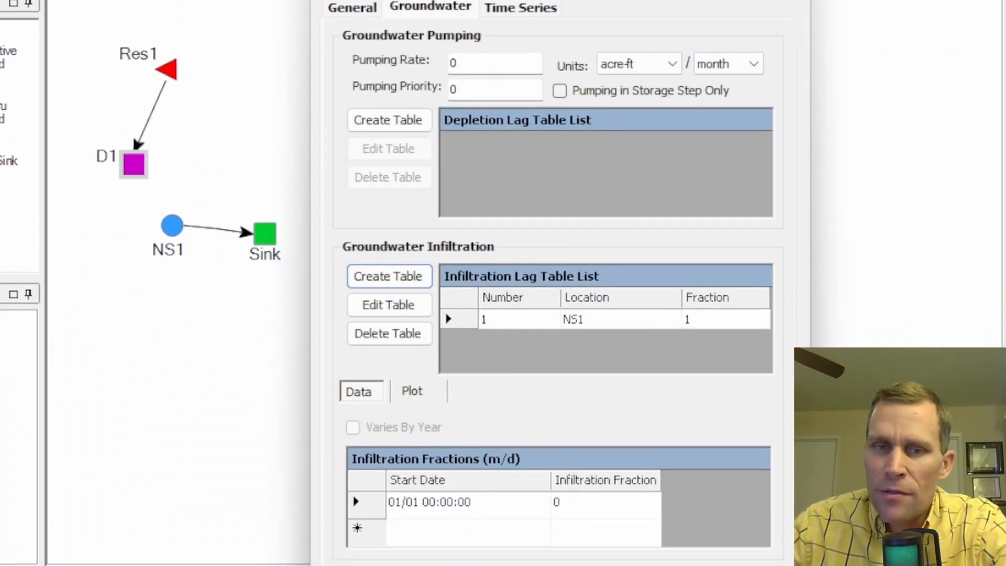
Step: Set D1's infiltration fraction for the 01/01 start date to 0.1
click(586, 439)
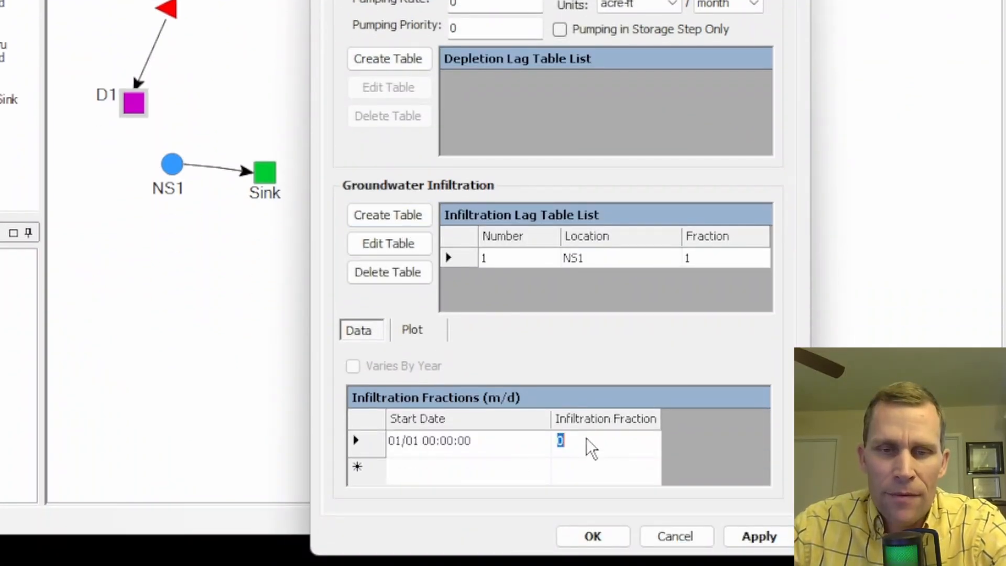
drag(587, 439, 540, 439)
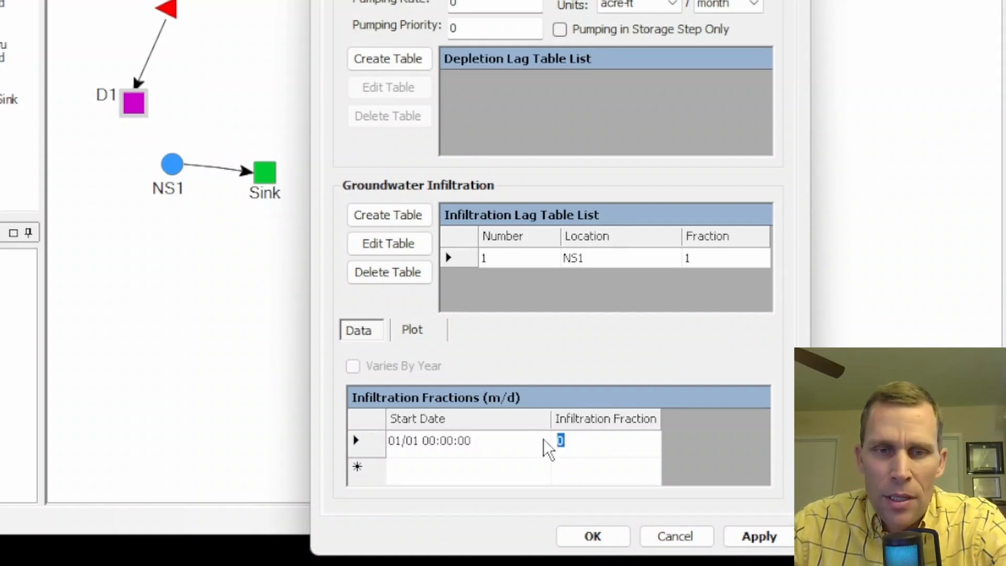
click(579, 439)
drag(582, 439, 549, 445)
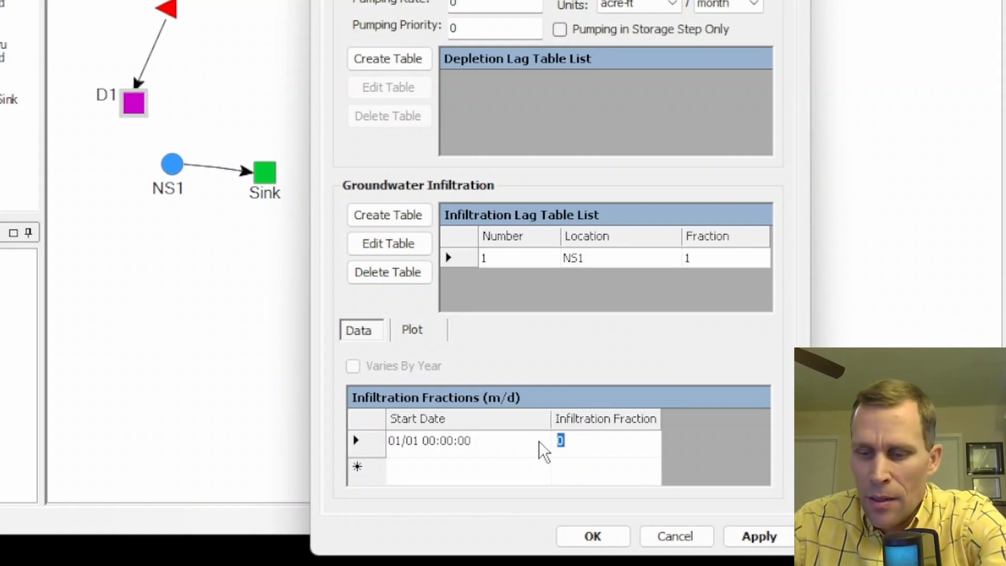
text(.1)
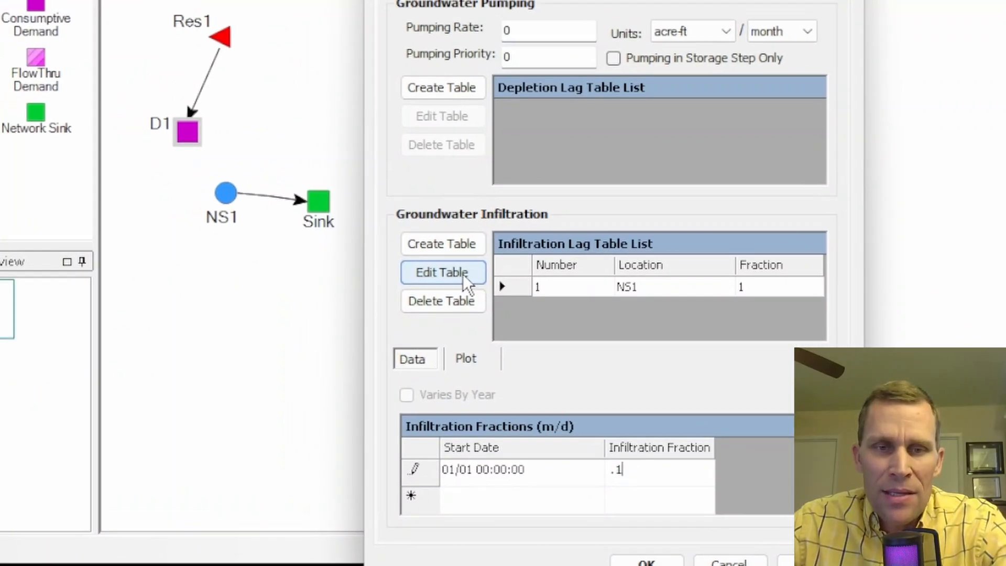
Step: Review the lag coefficients in D1's existing infiltration lag table for return location NS1
click(410, 246)
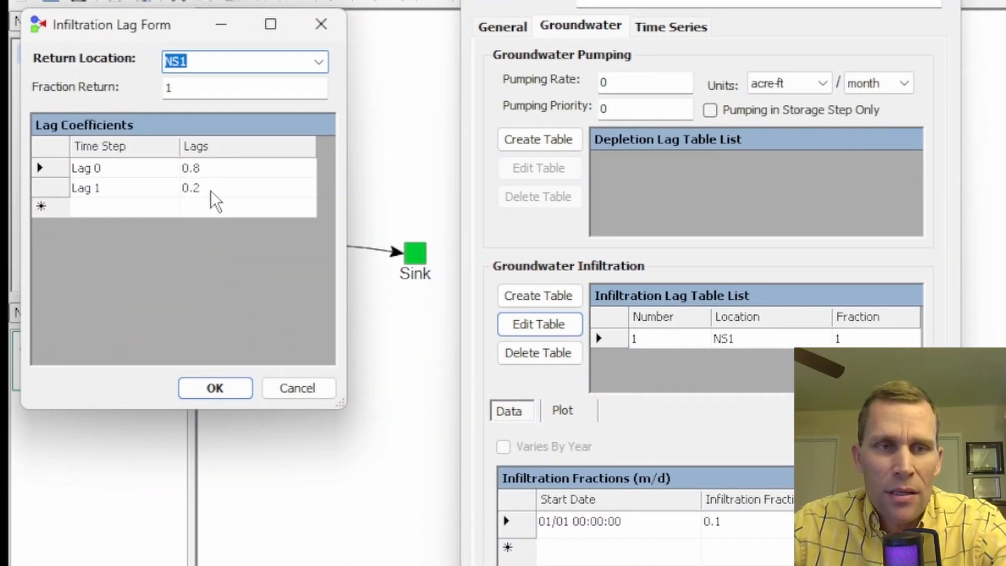
drag(164, 26, 280, 42)
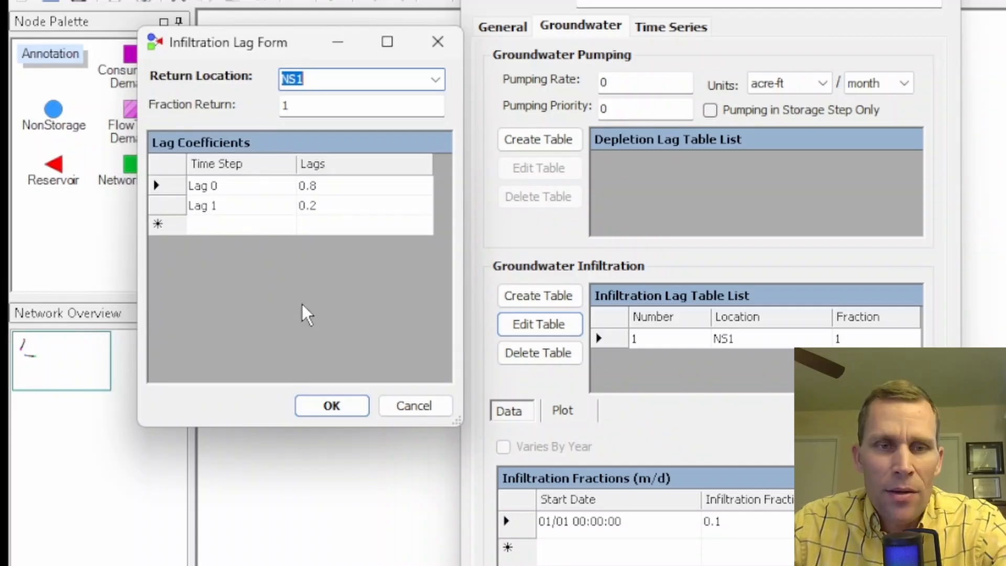
click(347, 404)
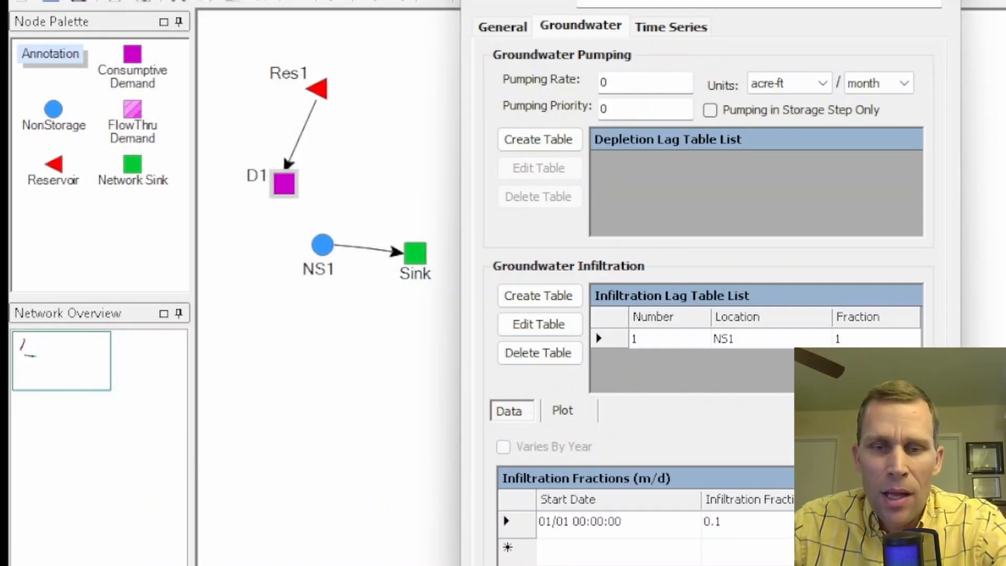
Step: Accept D1's properties and run the model, saving the network before the run
click(655, 563)
click(328, 82)
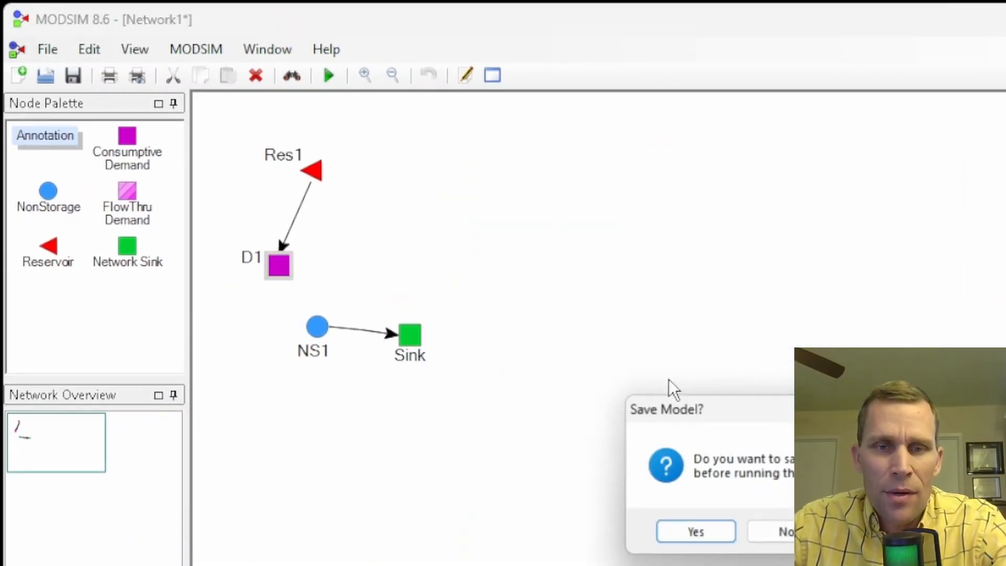
click(701, 532)
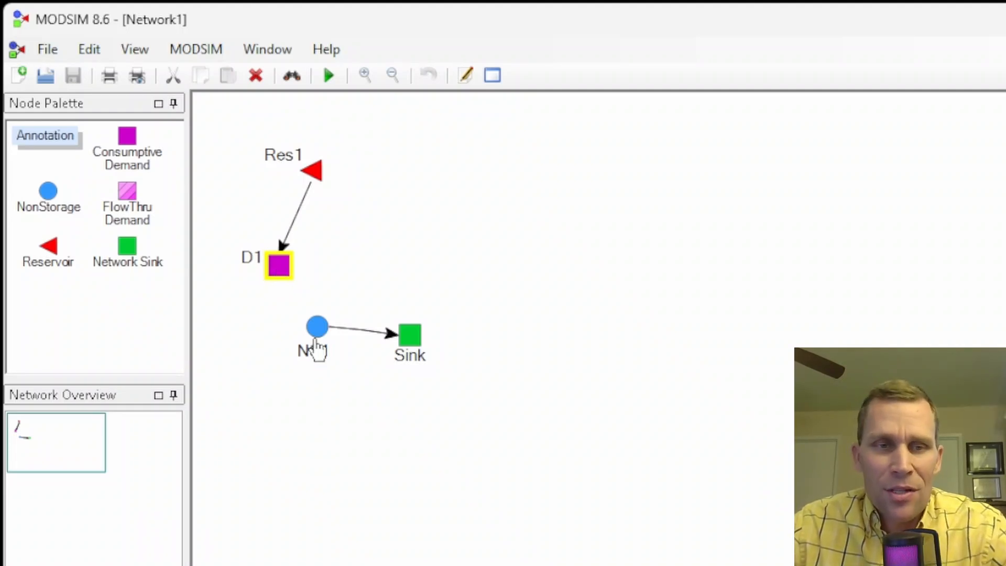
Step: Display the output plot for reservoir Res1 with Volume on the left axis
click(316, 178)
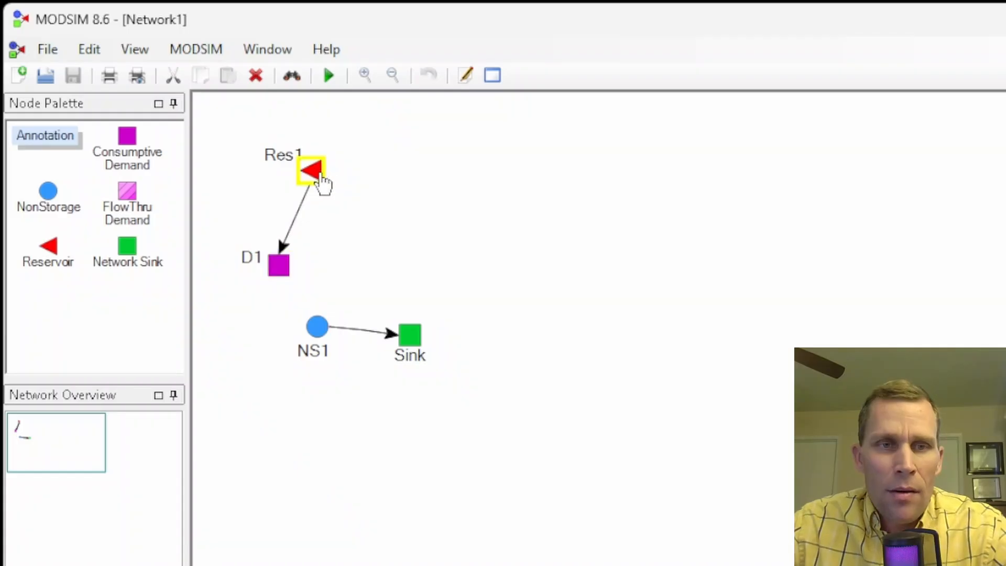
right_click(318, 185)
click(352, 354)
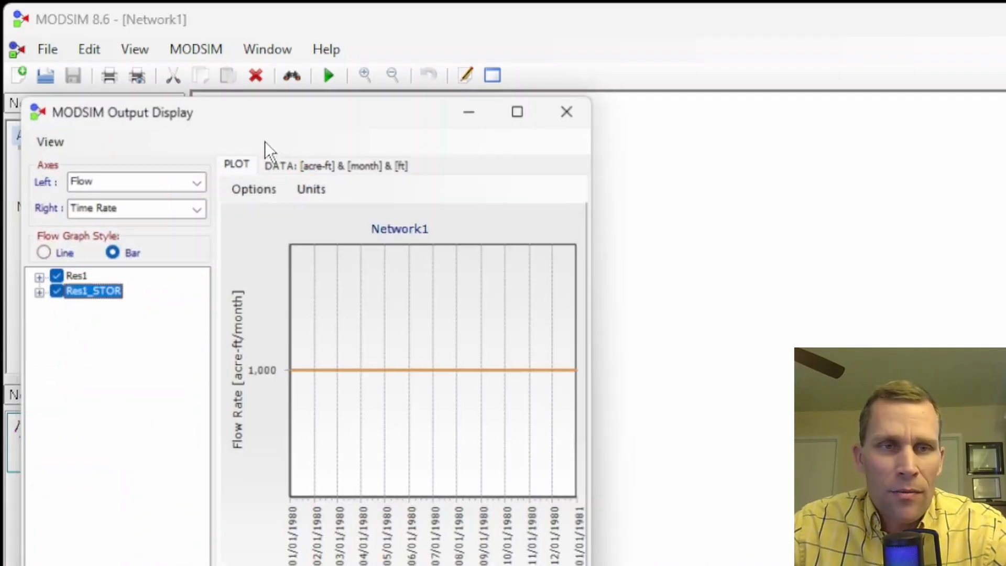
drag(258, 112, 661, 94)
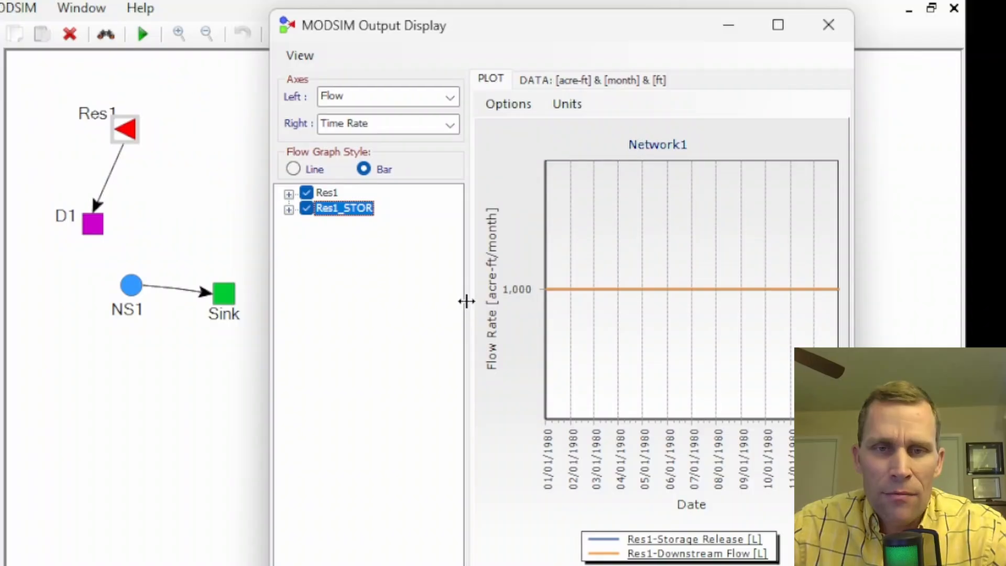
drag(465, 299, 426, 304)
click(407, 95)
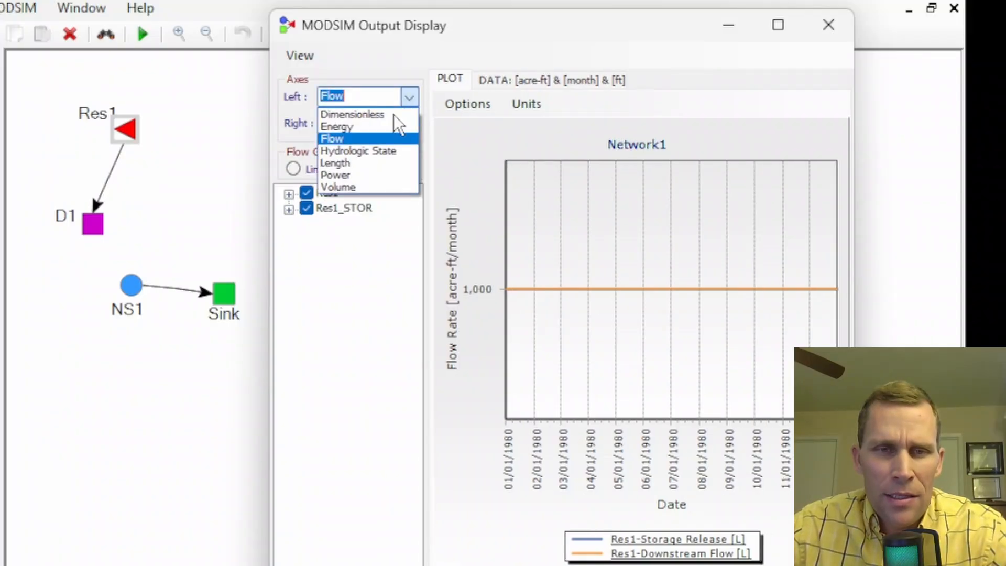
click(366, 185)
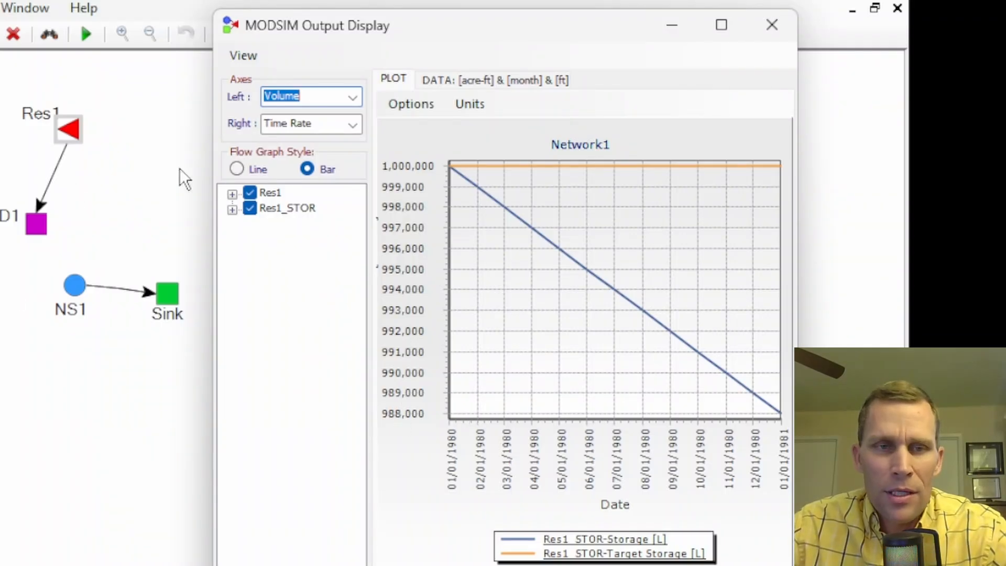
Step: View the output plot of the link from Res1 to D1 with Flow on the left axis
click(772, 27)
right_click(54, 177)
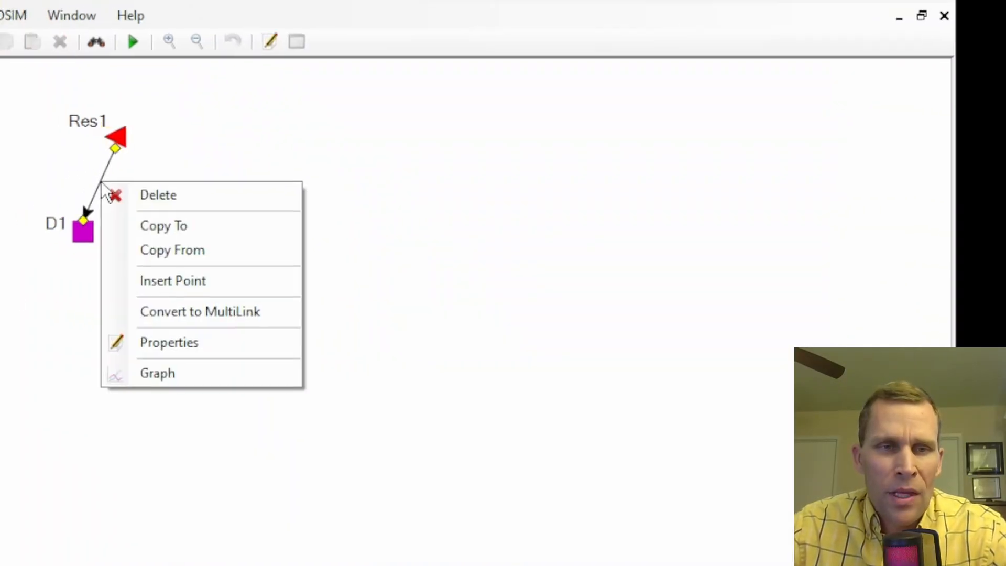
click(109, 331)
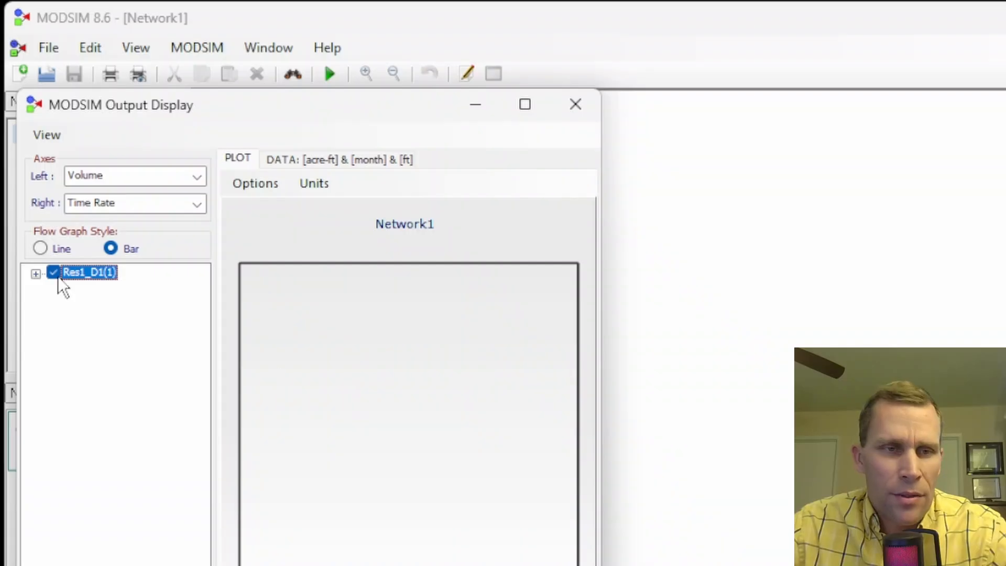
click(197, 176)
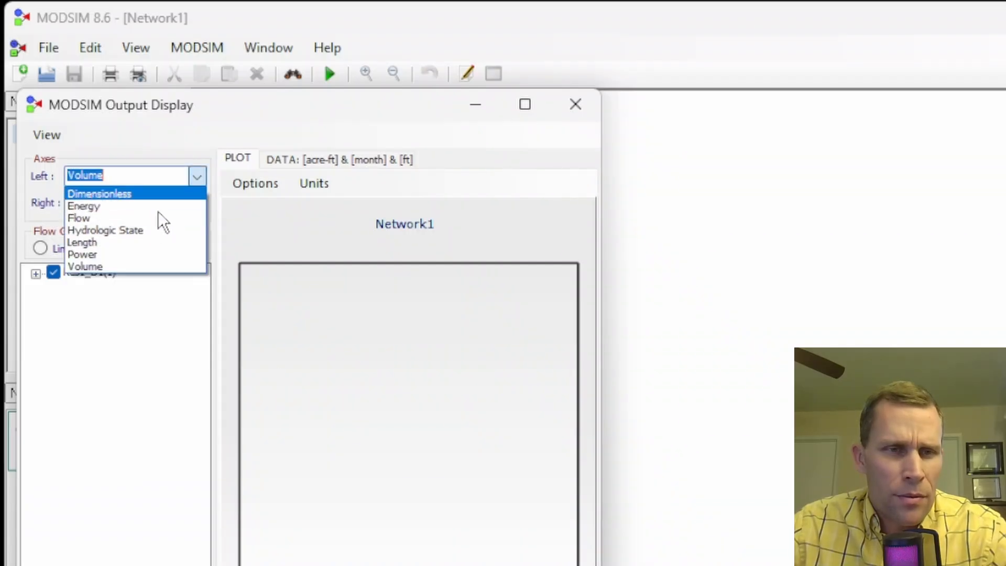
click(105, 221)
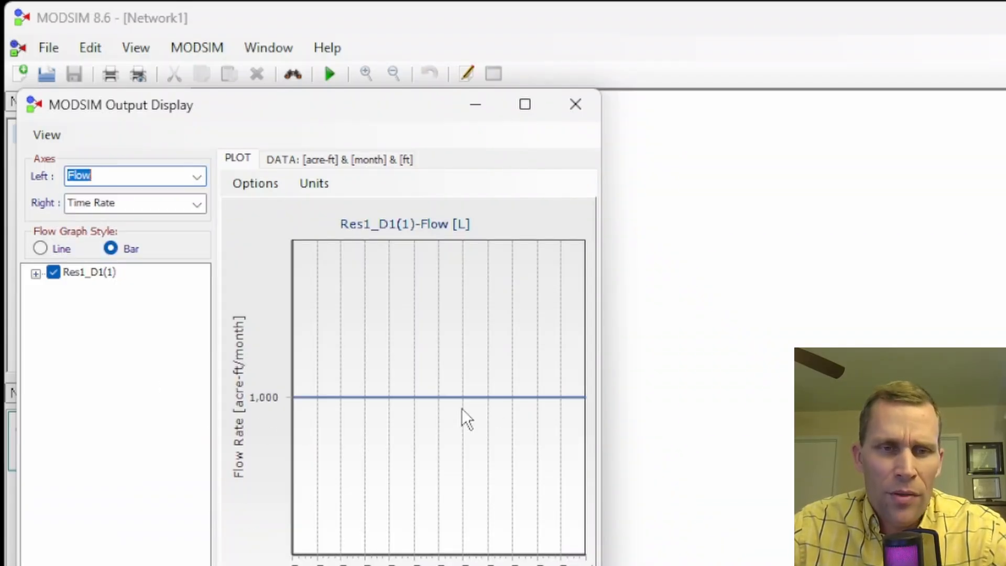
click(575, 104)
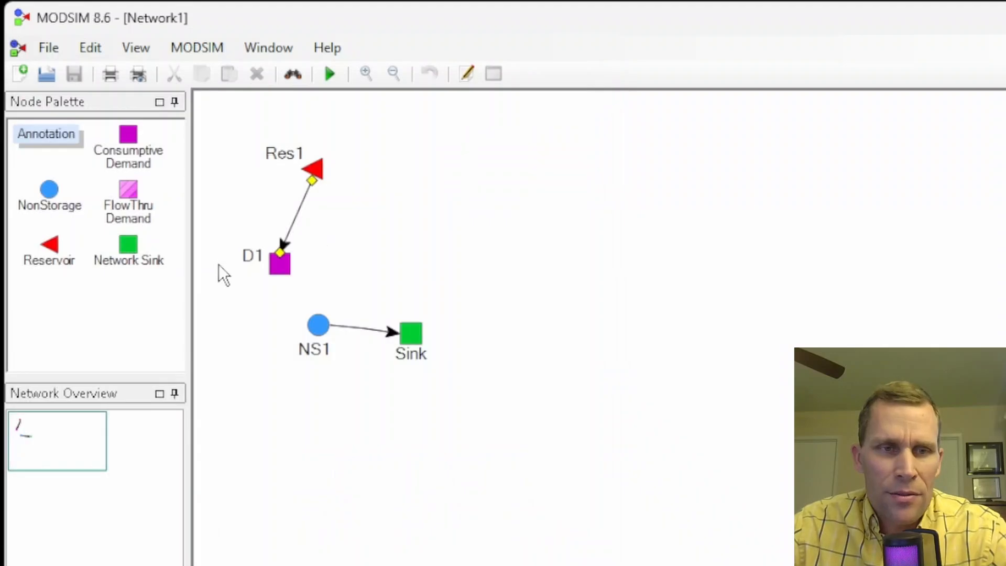
Step: View demand node D1's output flow plot and close it
right_click(277, 268)
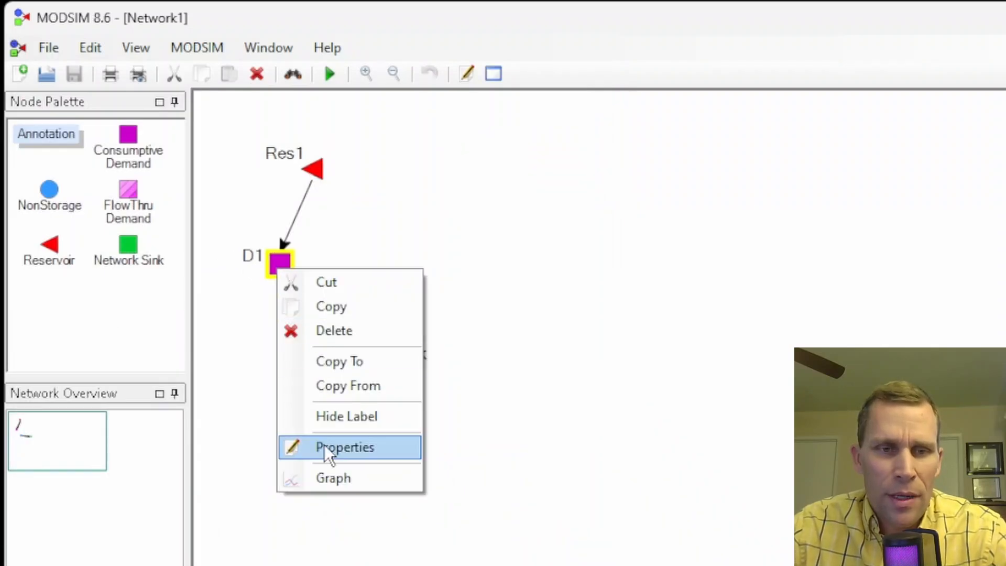
click(329, 476)
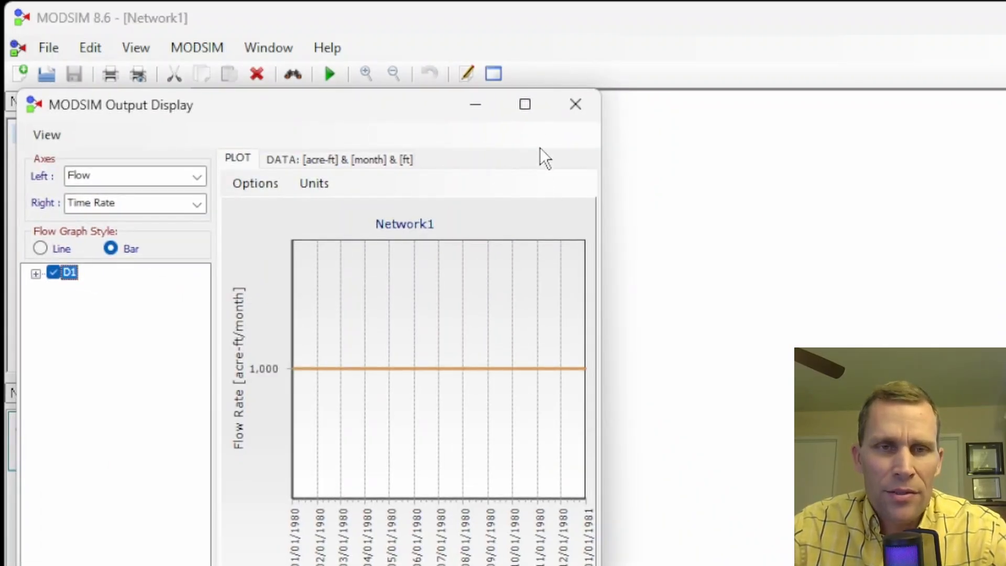
click(575, 106)
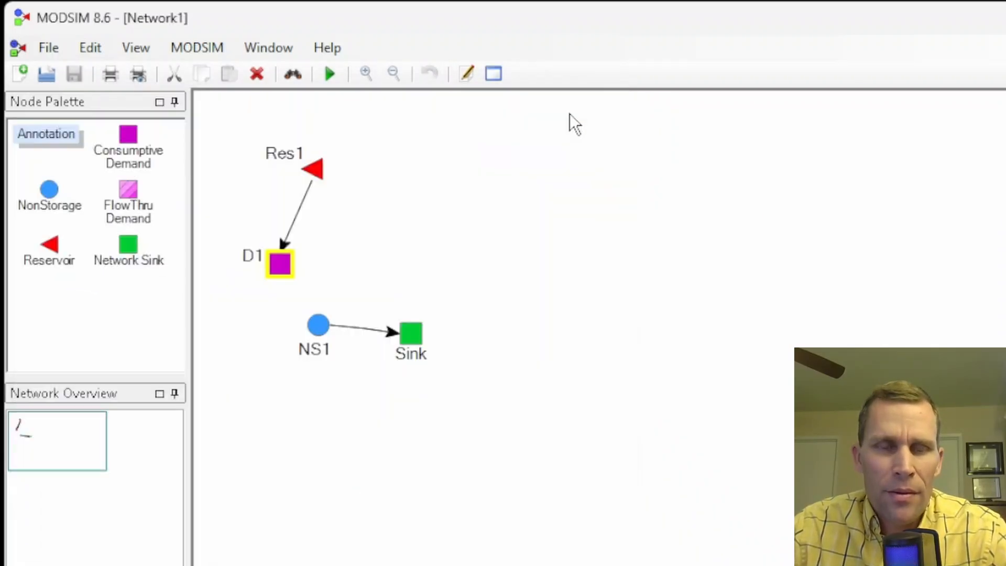
Step: Examine the flow plot of the link from NS1 to Sink beside the network, and close it
right_click(350, 326)
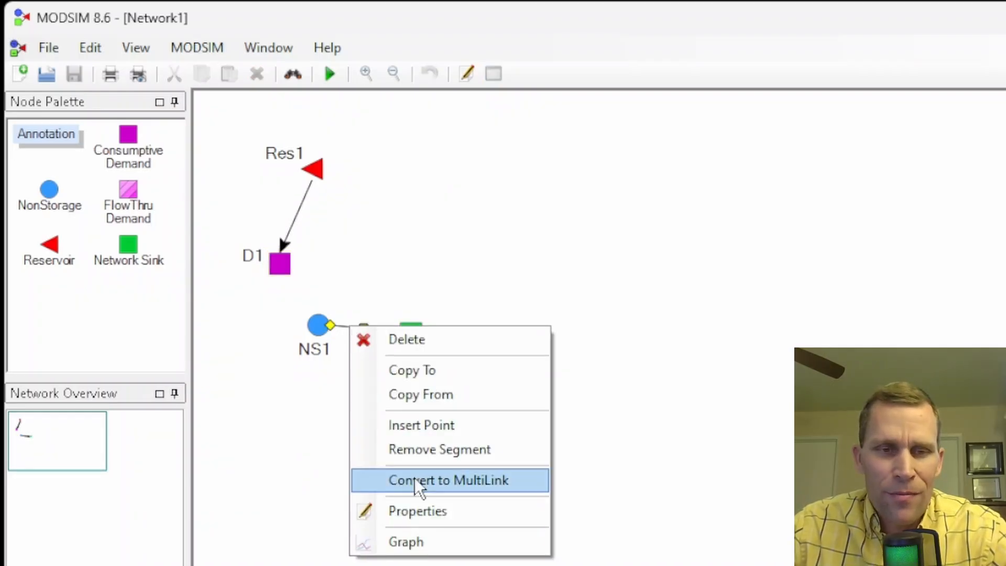
click(414, 541)
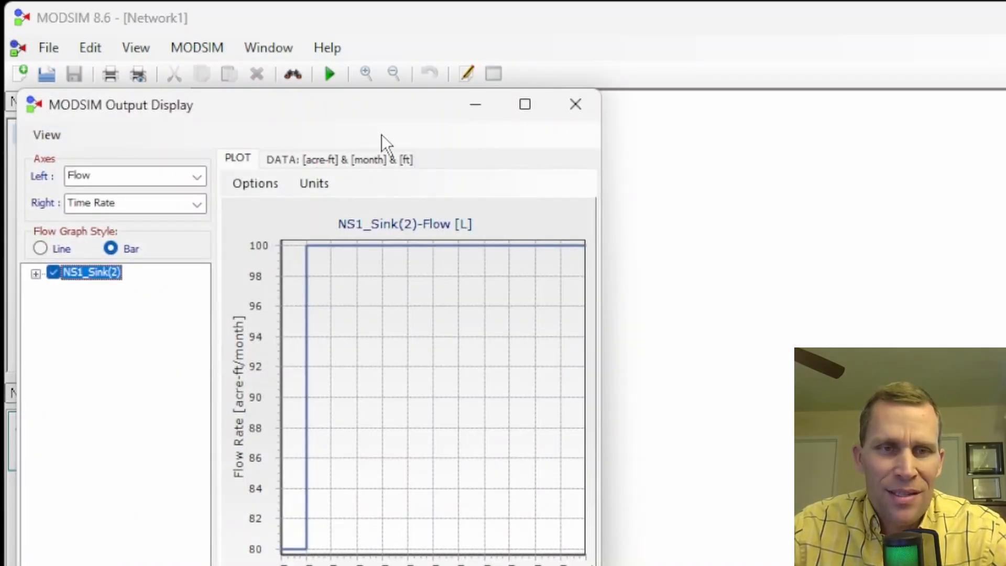
drag(383, 110, 807, 84)
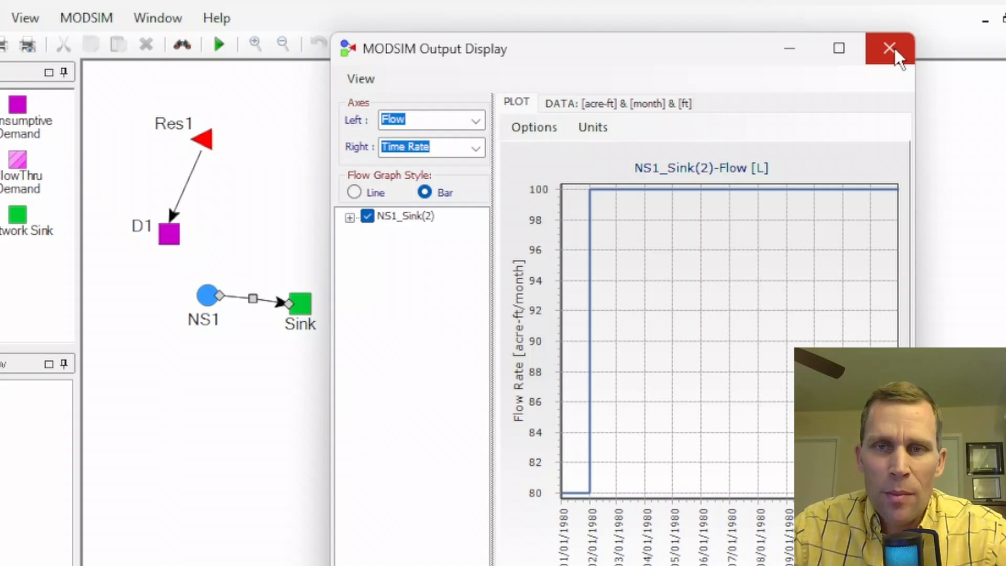
click(766, 13)
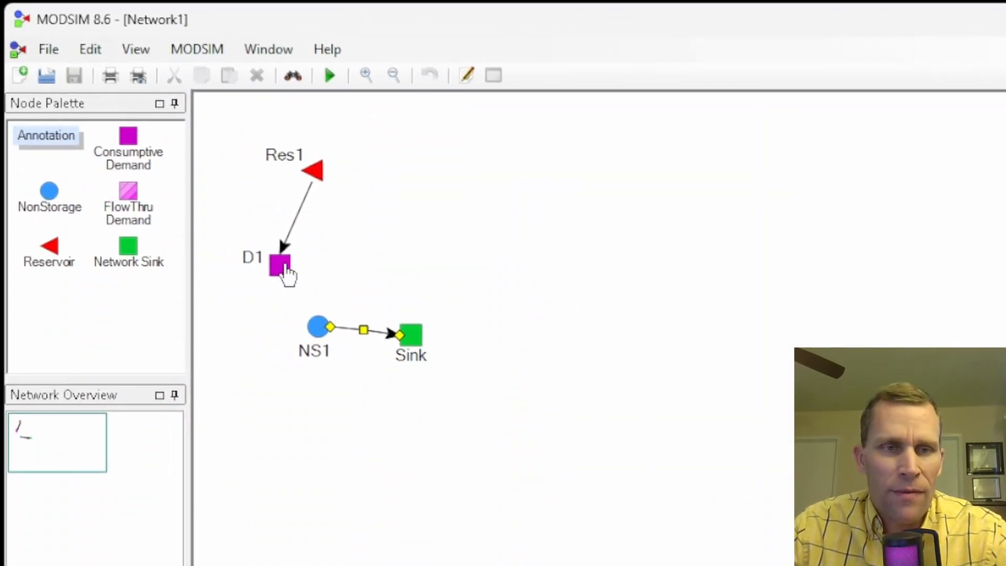
Step: Set the fraction return in D1's infiltration lag table for return location NS1 to .5 and accept D1's properties
right_click(283, 265)
click(350, 434)
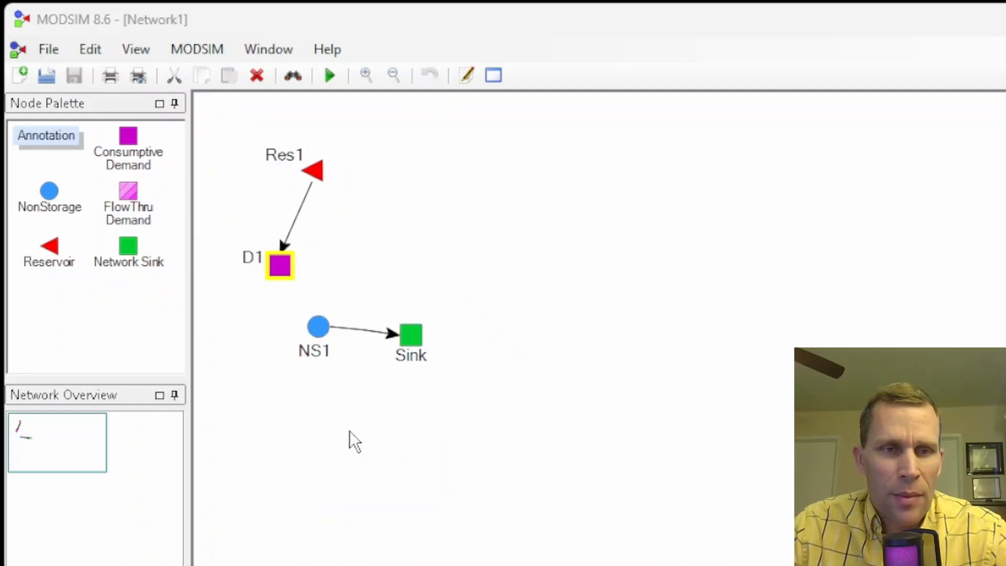
drag(265, 116, 690, 63)
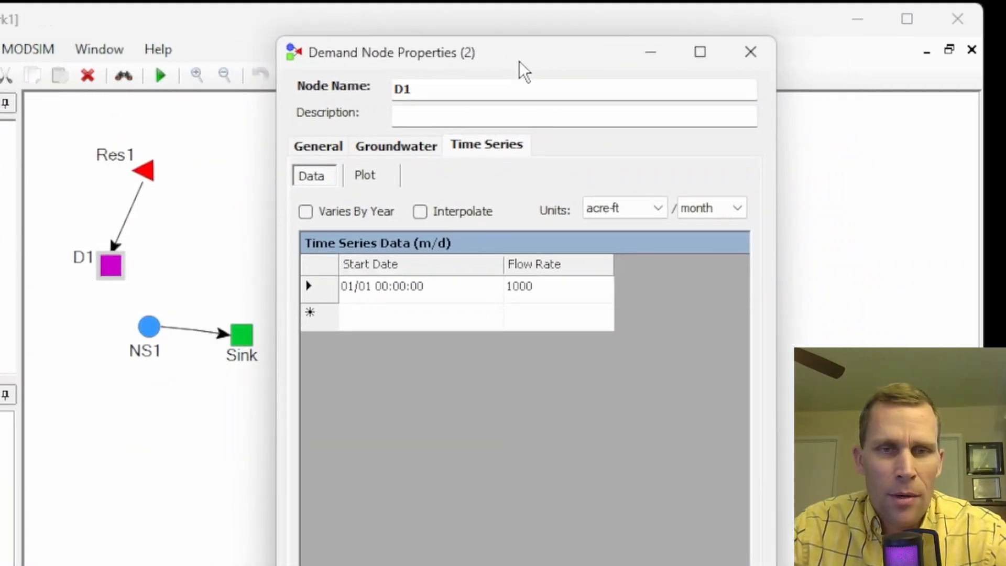
click(396, 146)
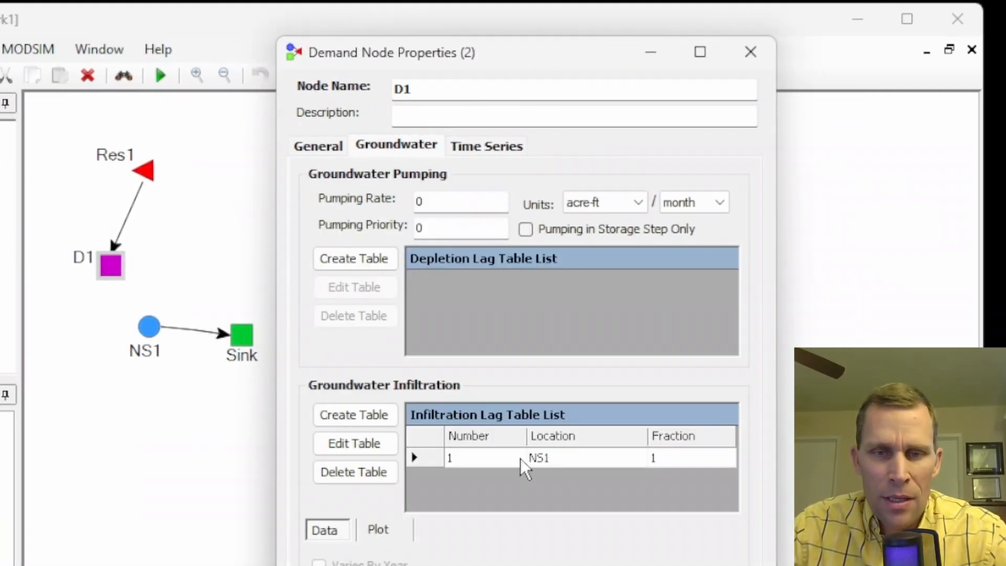
click(341, 443)
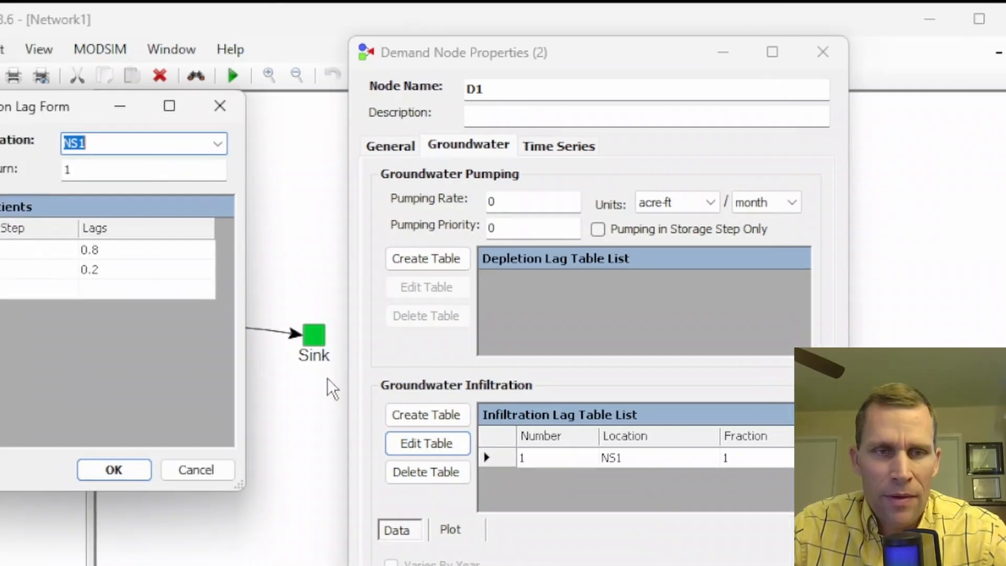
double_click(115, 169)
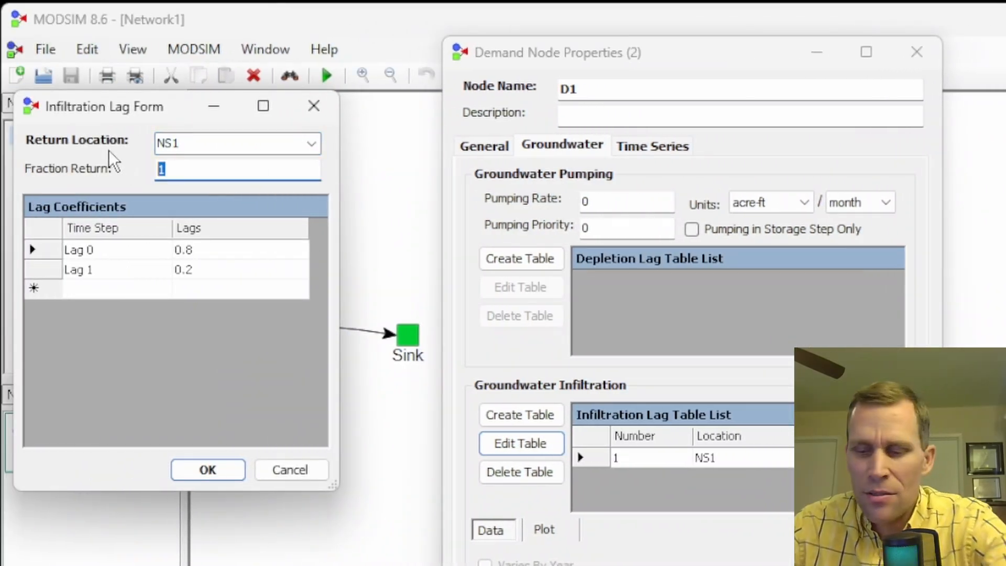
text(.5)
click(228, 463)
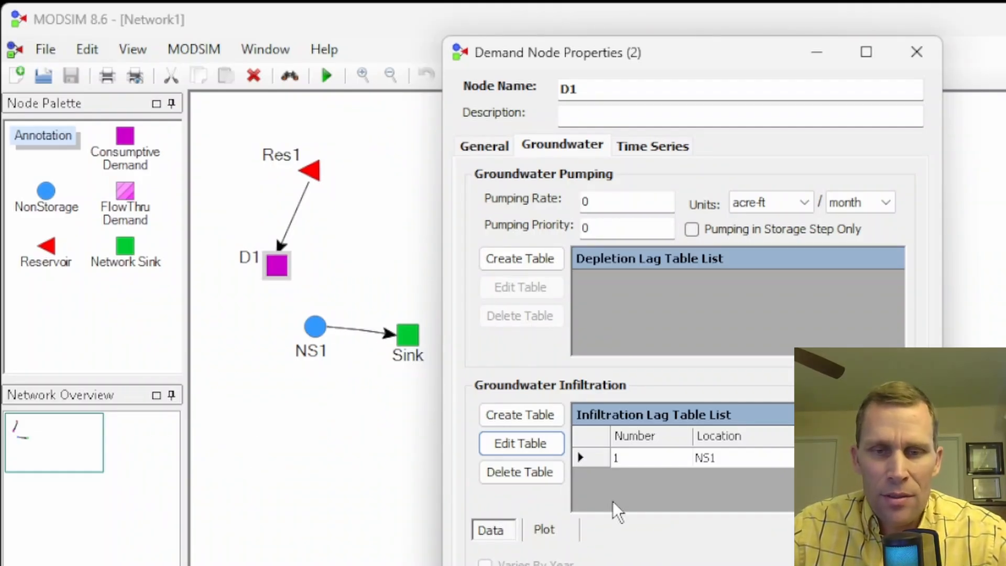
click(838, 563)
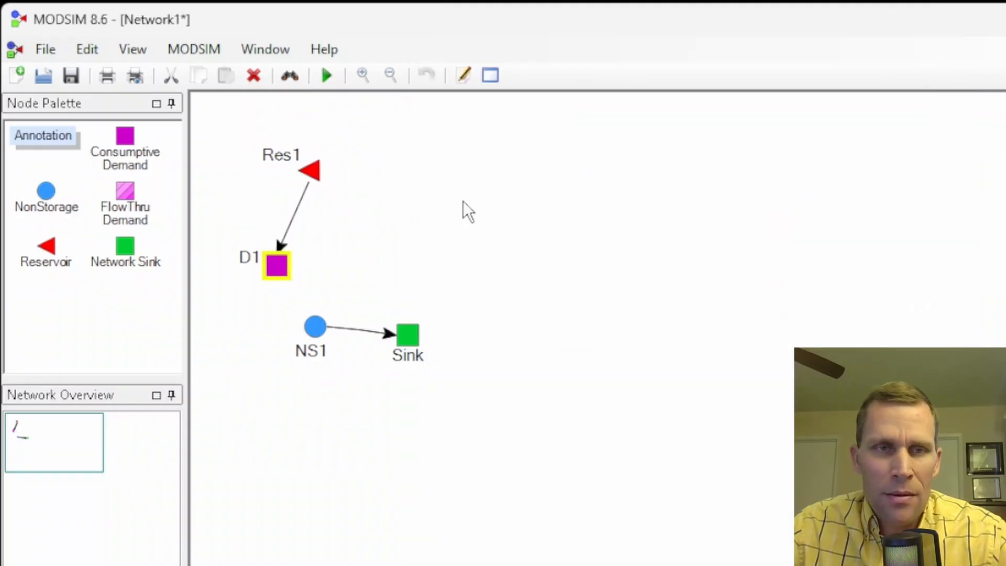
Step: Run the model with the network saved first, and move the Sink and NS1 nodes closer together below D1
click(325, 76)
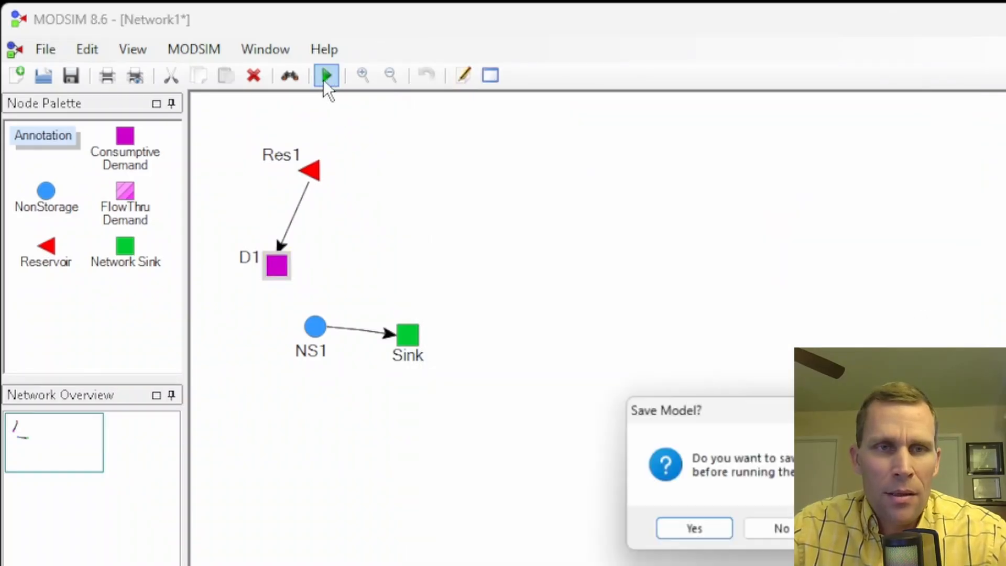
click(686, 529)
drag(414, 343, 379, 376)
drag(312, 335, 288, 323)
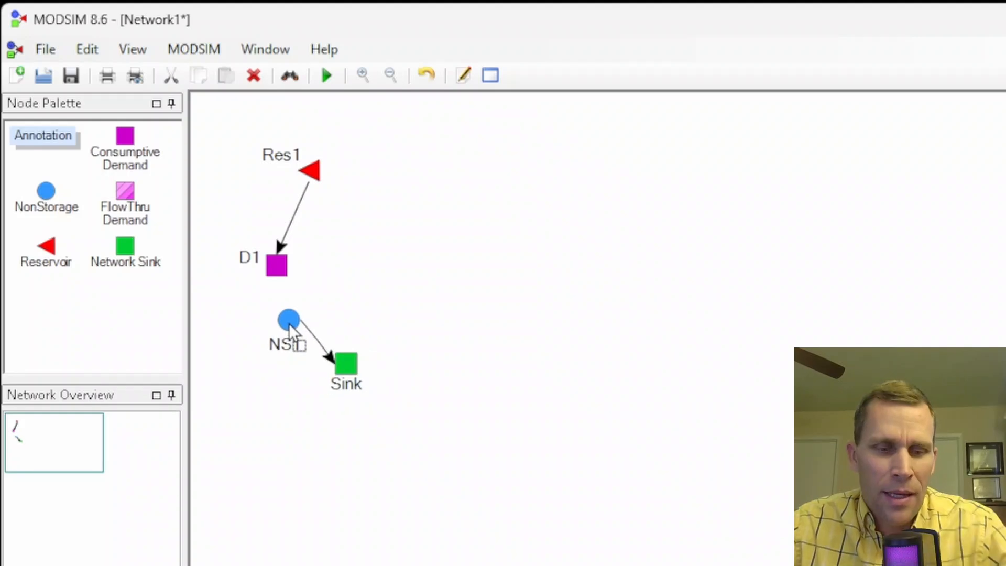
Step: Examine the rerun model's flow plot for the NS1 to Sink link and close the output display
click(322, 342)
right_click(319, 348)
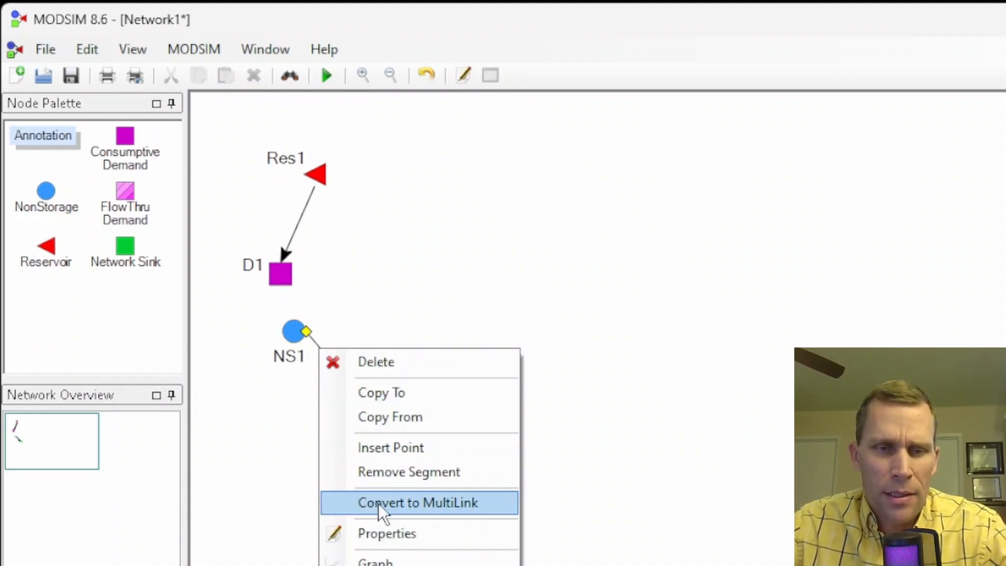
click(382, 557)
drag(347, 112, 710, 72)
drag(593, 313, 555, 323)
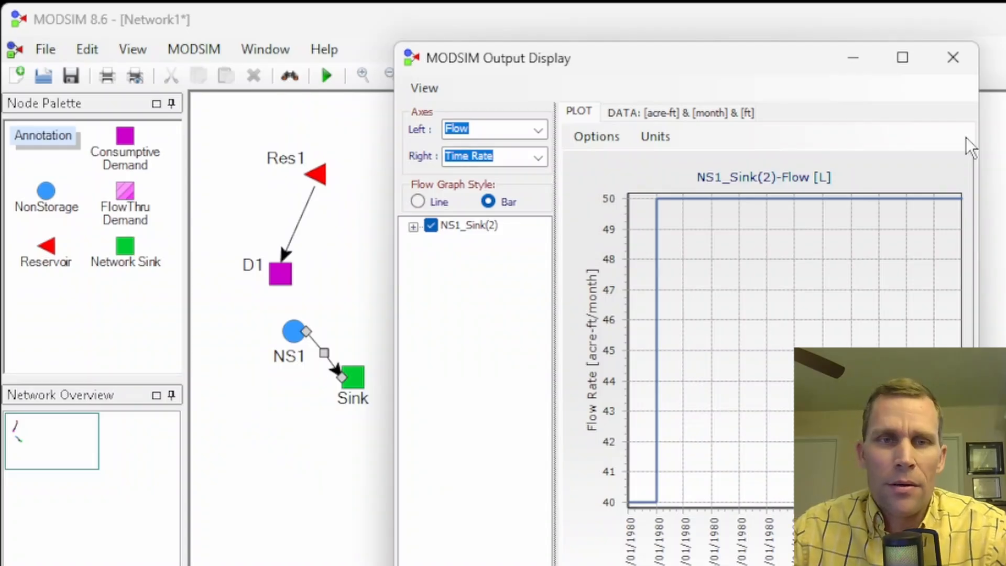
click(969, 59)
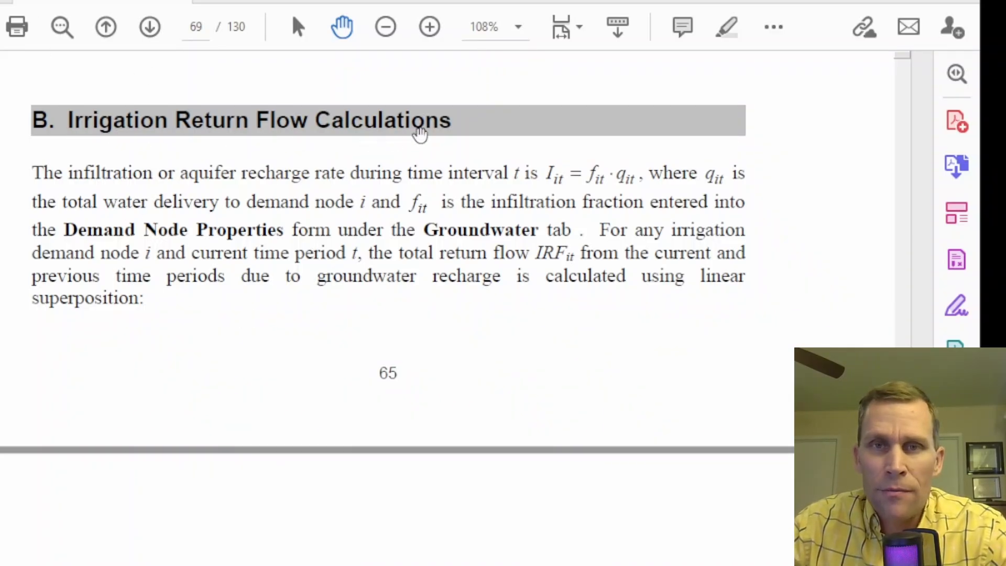
Step: Switch to the PDF manual and read the Irrigation Return Flow Calculations section, including equation 26
scroll(414, 262, down, 8)
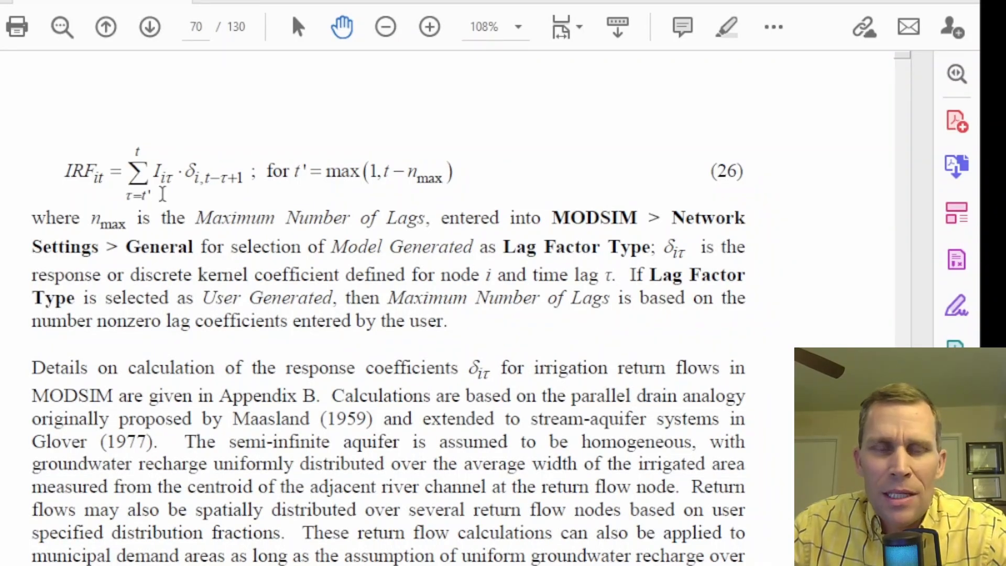
scroll(197, 239, down, 2)
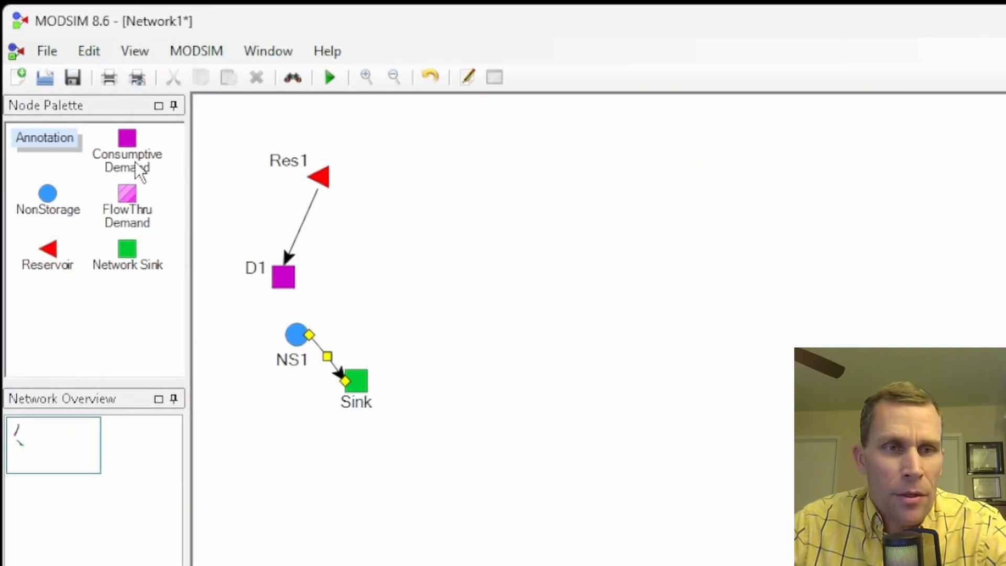
Step: Add a consumptive demand node named D2 to the right of D1 and link Res1 to it
drag(134, 162, 364, 273)
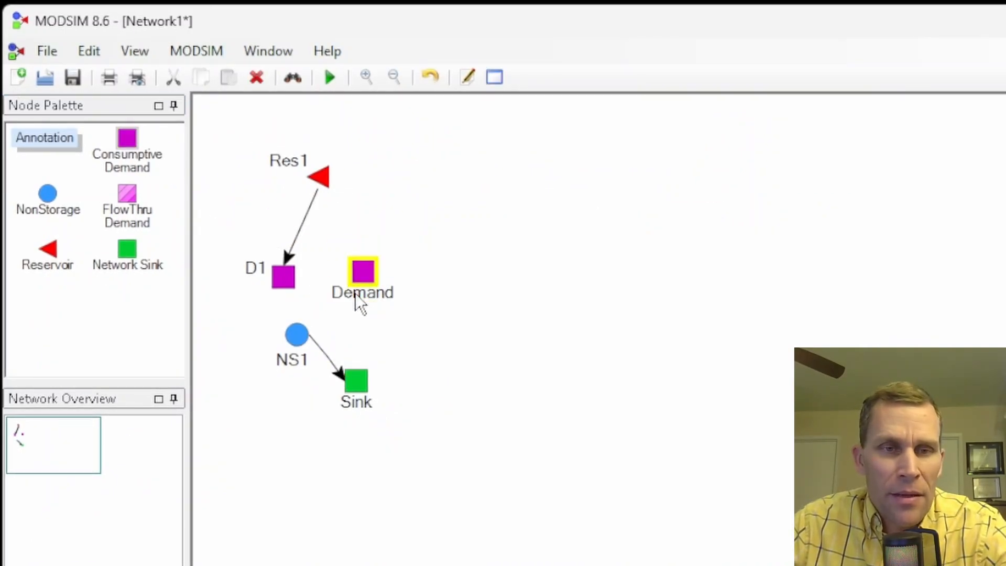
click(355, 293)
text(D2)
key(Return)
click(451, 312)
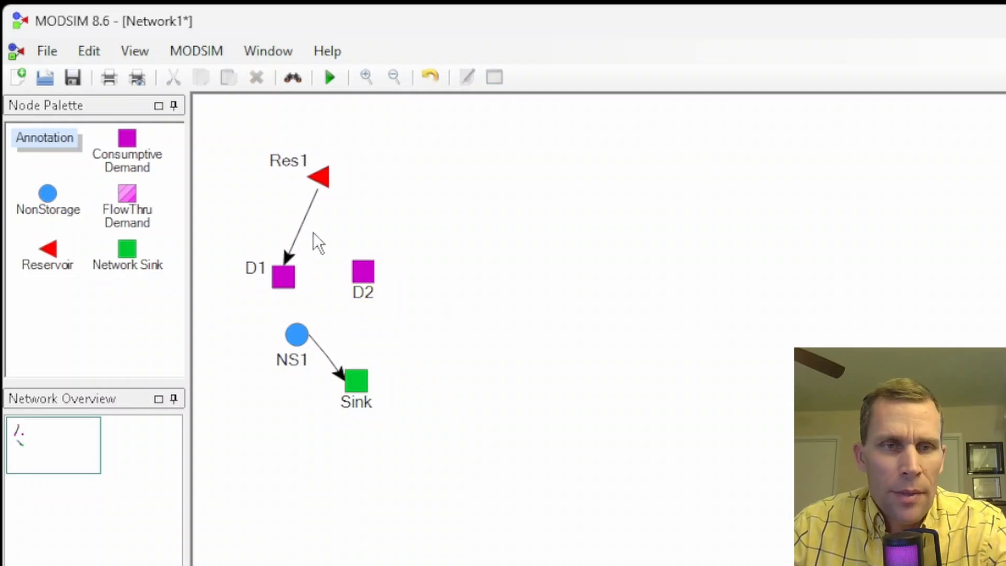
drag(325, 193, 362, 270)
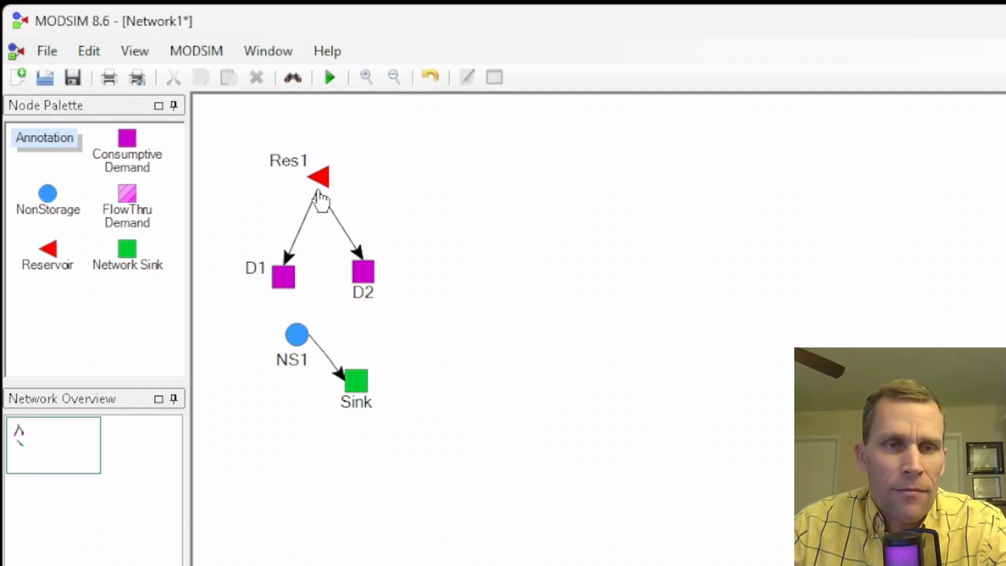
Step: Set the priority number of demand node D2 to 90 in its properties
right_click(360, 272)
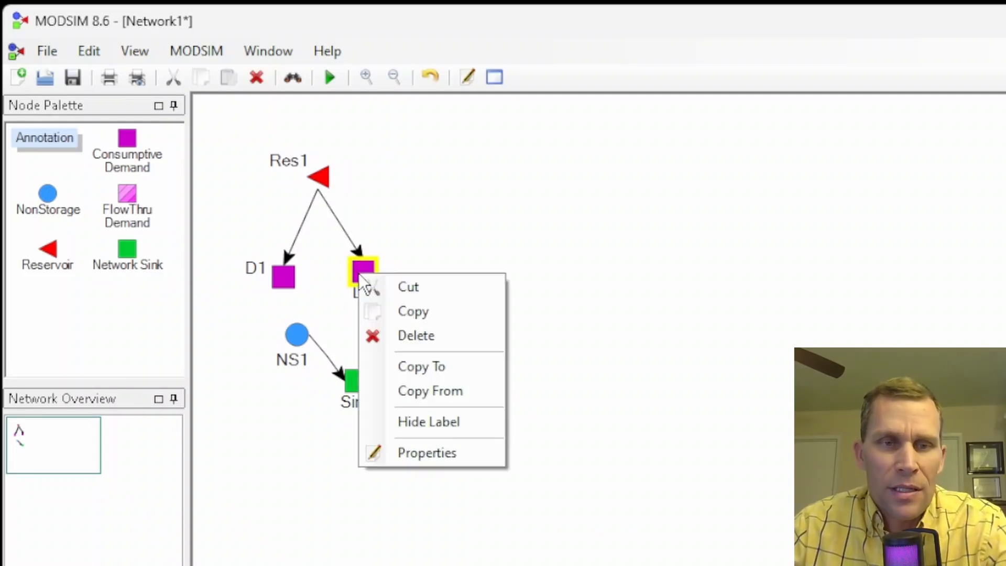
click(420, 452)
drag(286, 113, 691, 72)
click(465, 153)
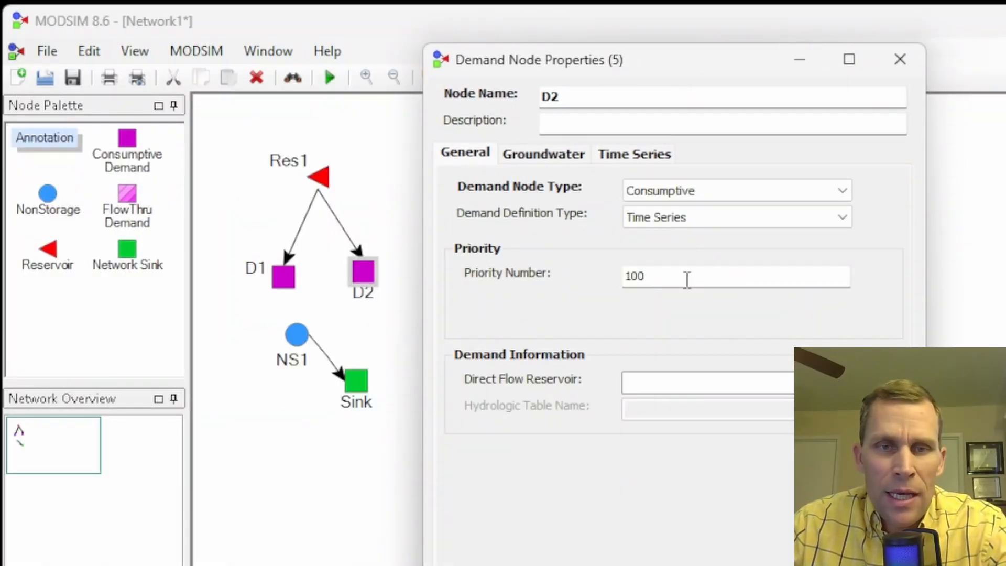
drag(685, 278, 574, 270)
text(90)
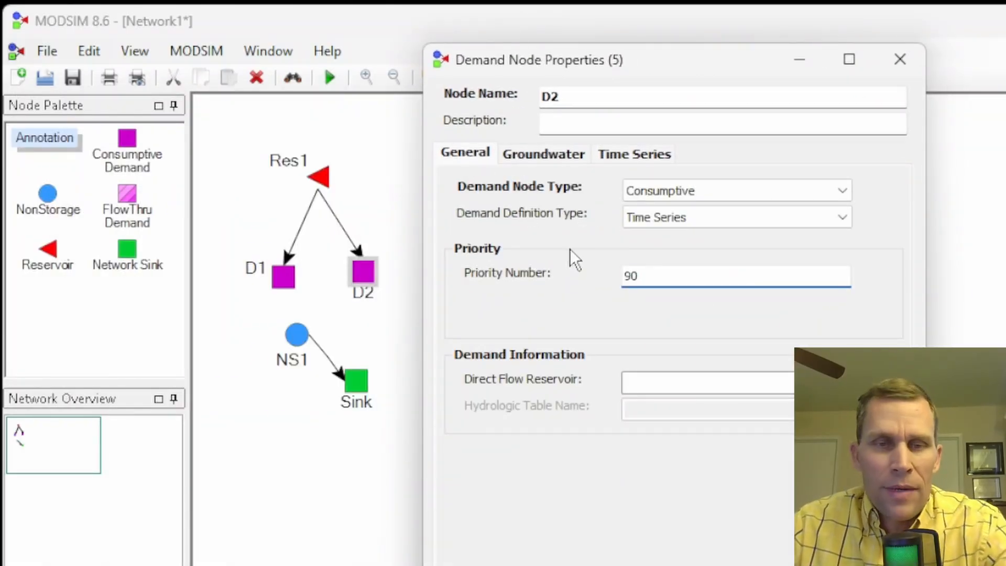
Step: Set D2's time series flow rate for the 01/01 start date to 800 acre-ft per month
click(632, 153)
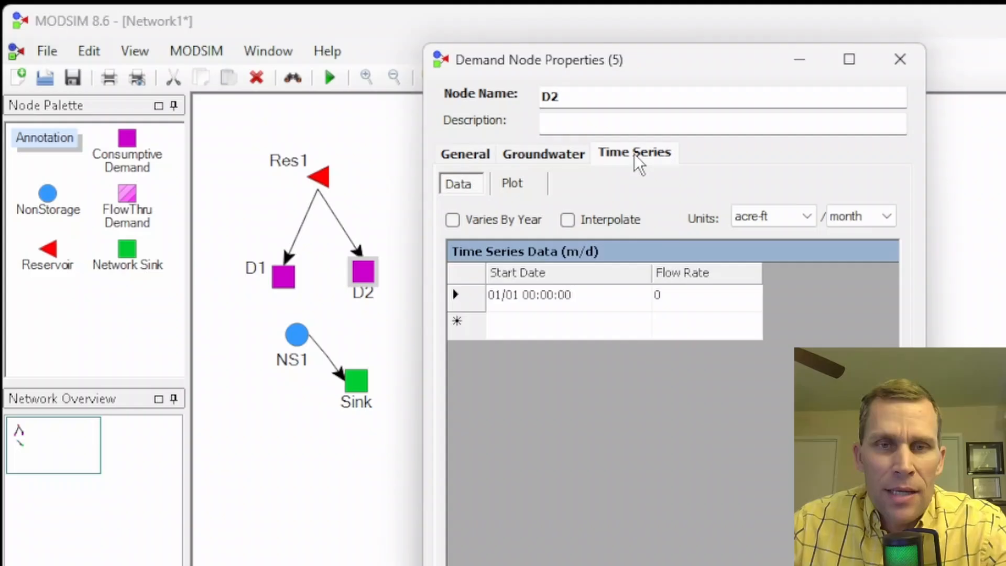
click(674, 294)
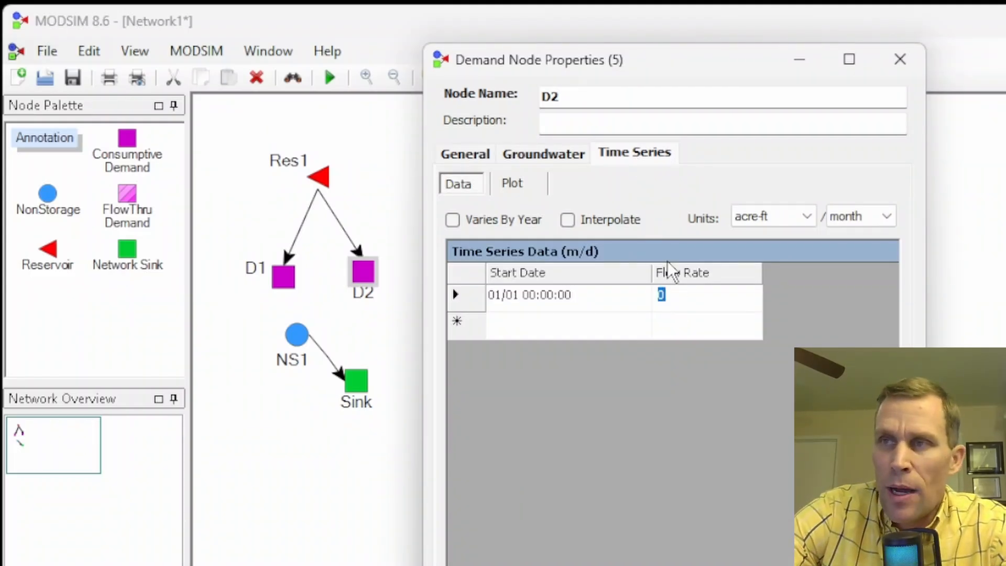
text(800)
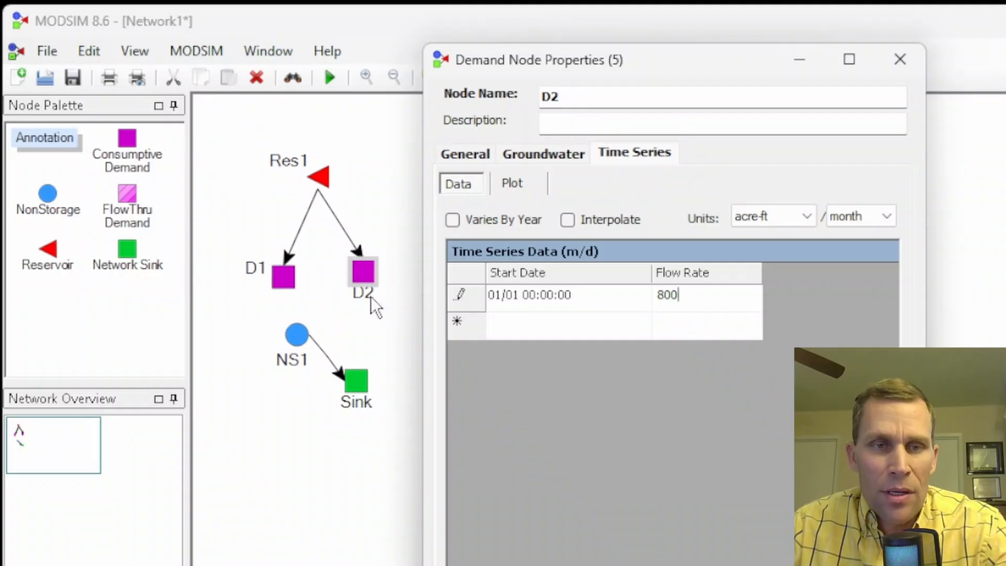
Step: Move the D2 label to the right of its node and start a groundwater infiltration lag table for D2 with return location NS1
drag(370, 296, 392, 282)
click(426, 563)
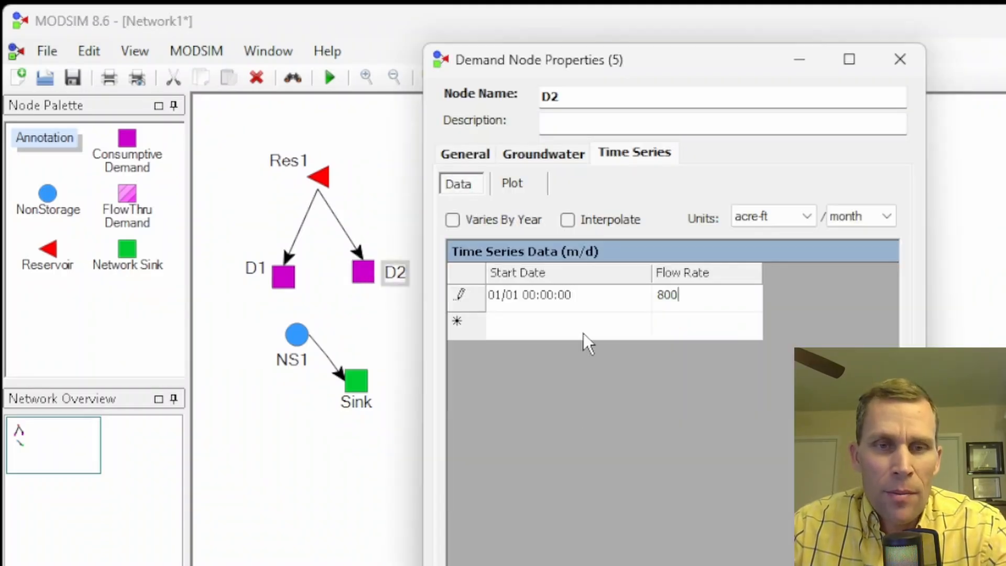
click(555, 156)
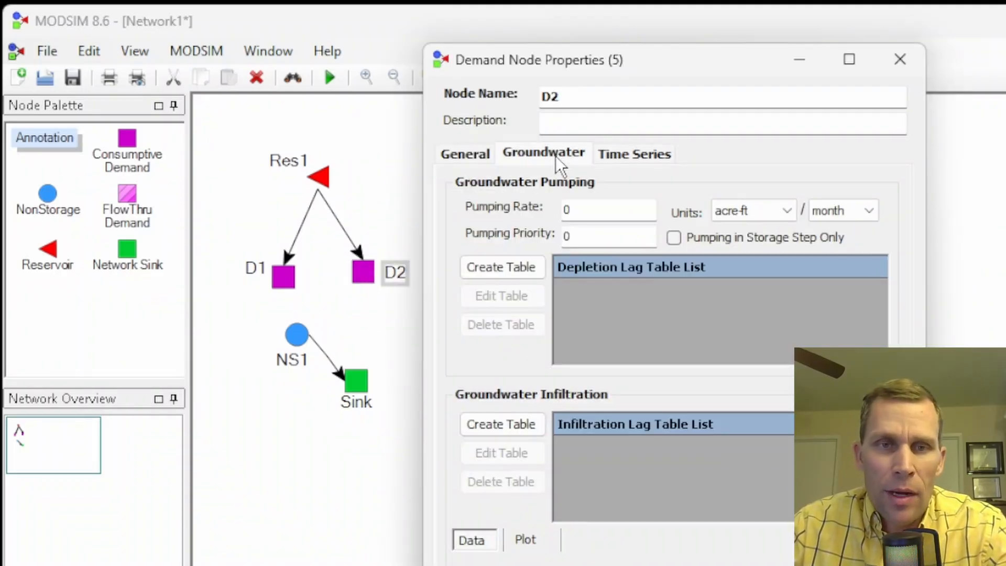
click(513, 433)
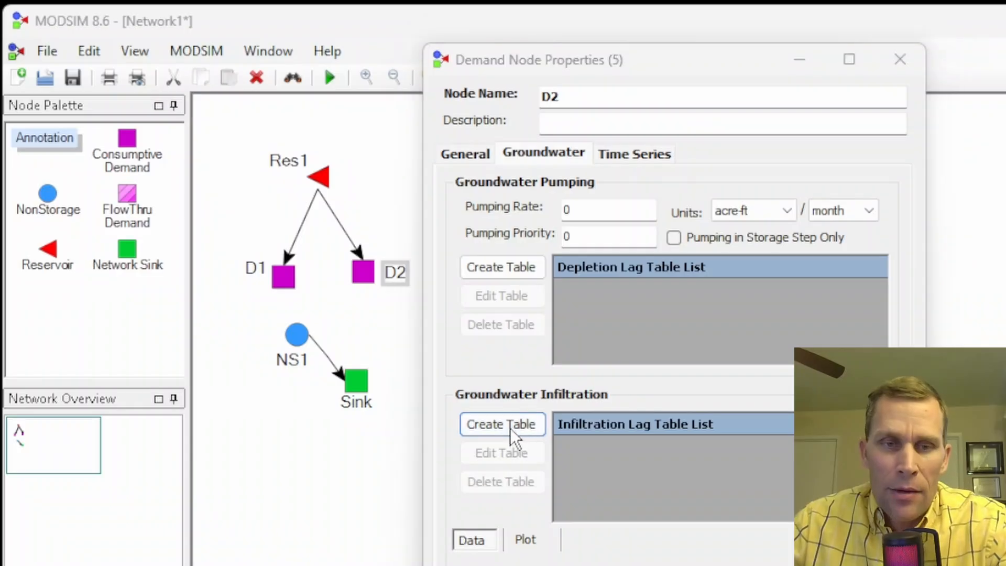
drag(167, 122, 580, 119)
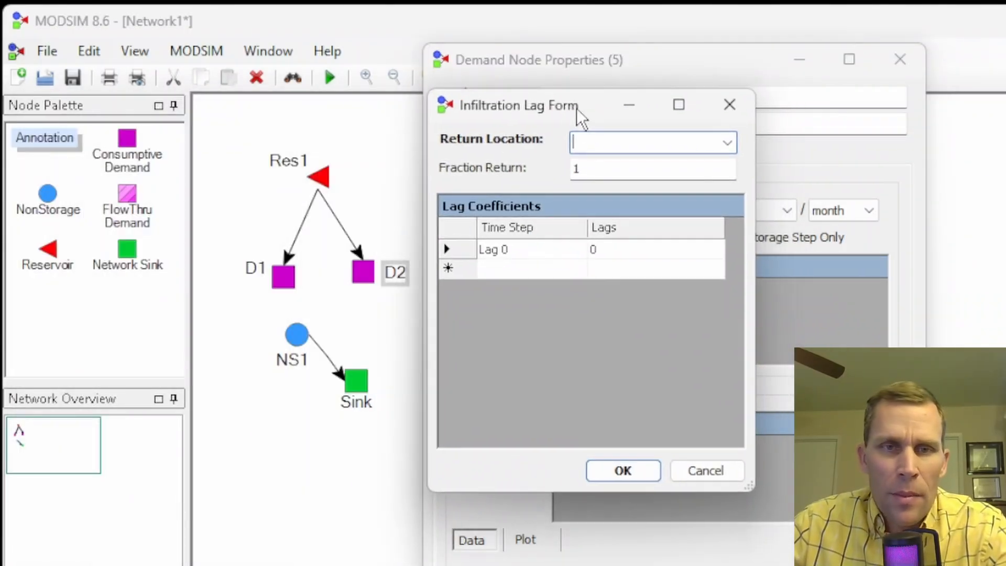
click(728, 145)
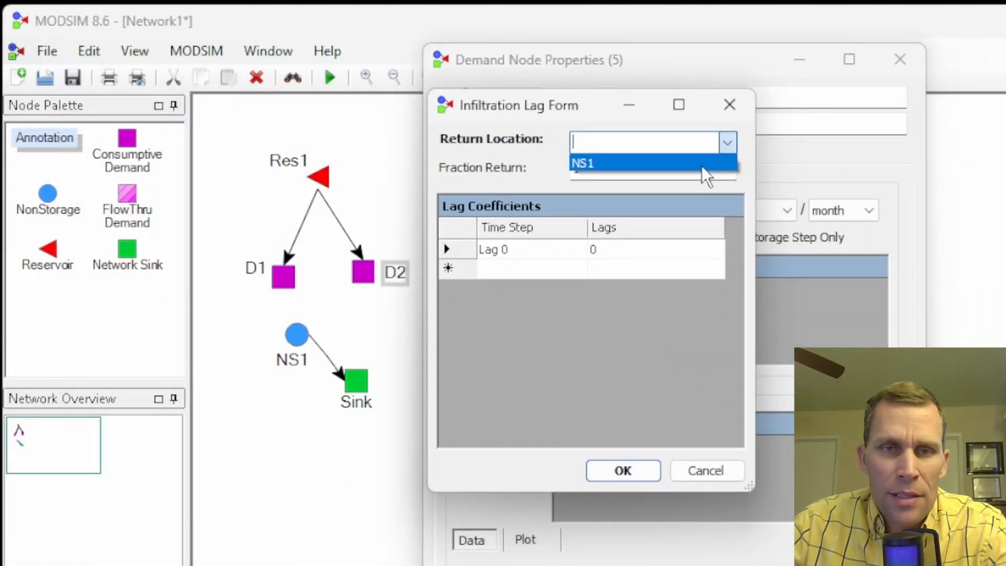
click(701, 163)
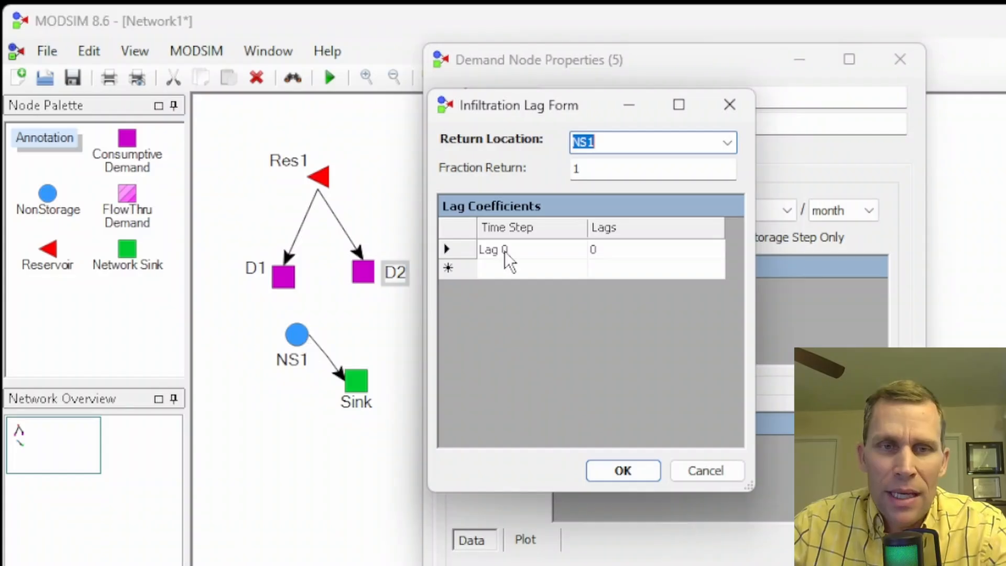
Step: Enter lag coefficients 0.5, 0.35 and 0.15 for Lag 0 to Lag 2, keeping fraction return 1, and accept the infiltration lag table
drag(611, 169, 539, 164)
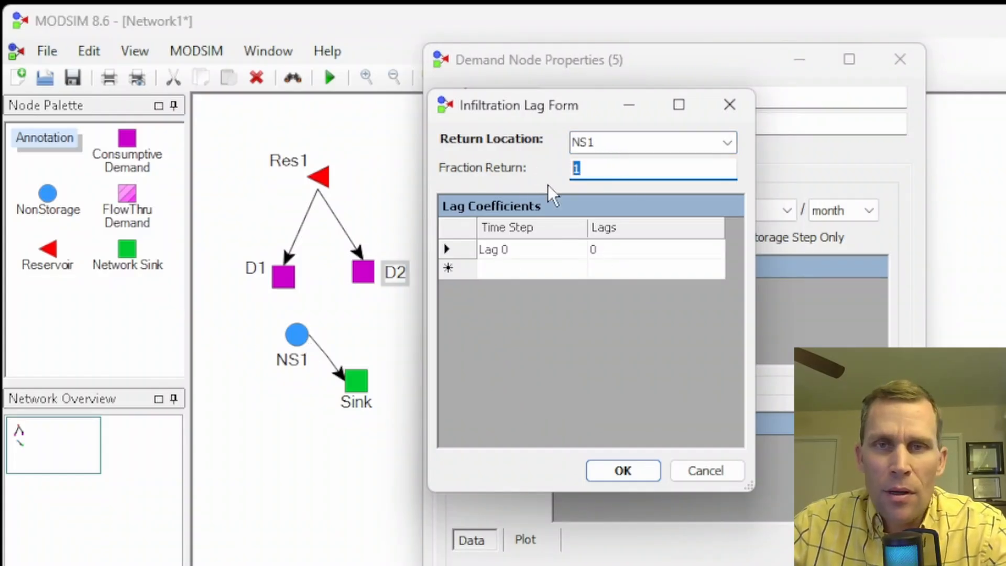
click(611, 246)
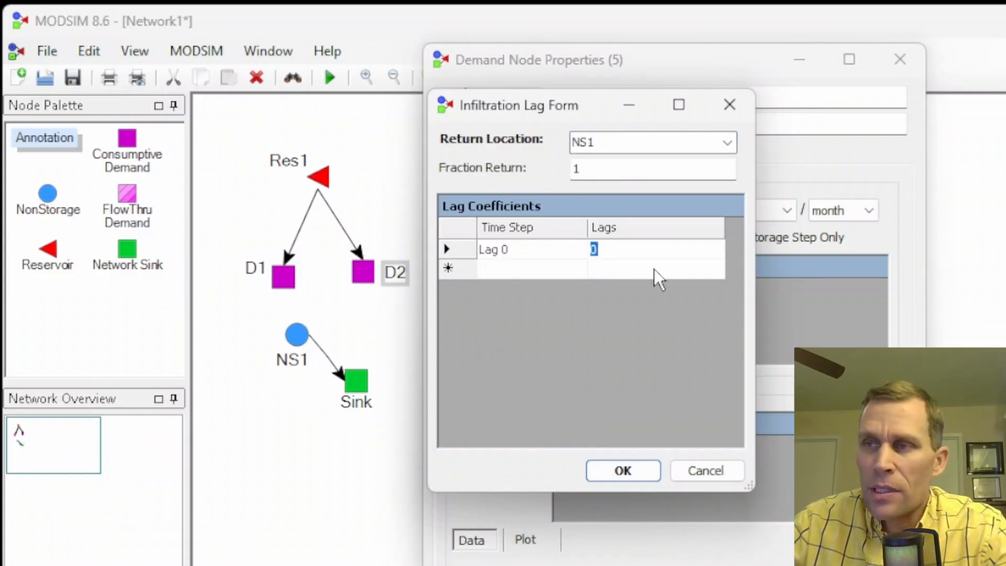
text(.5)
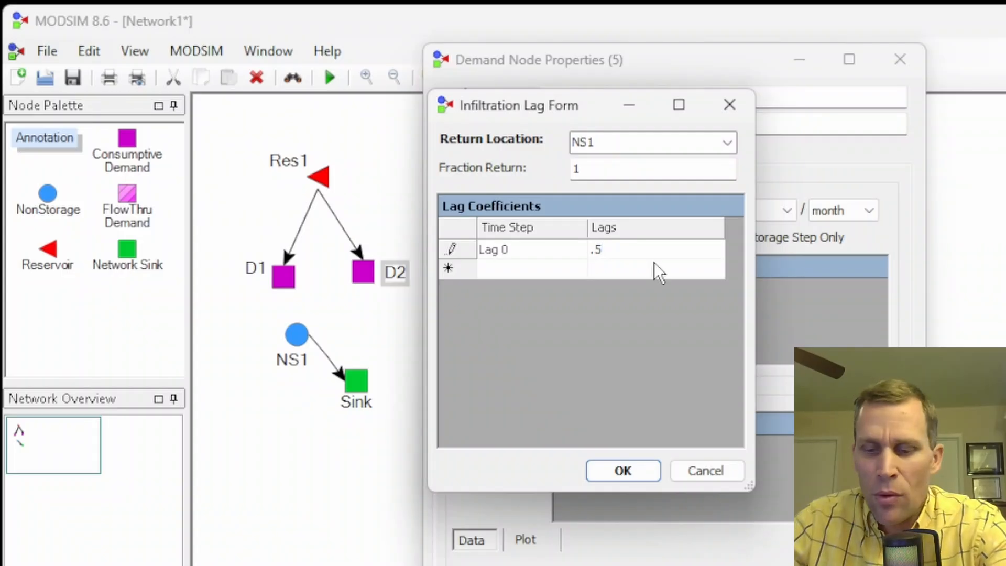
key(Return)
text(.35)
key(Return)
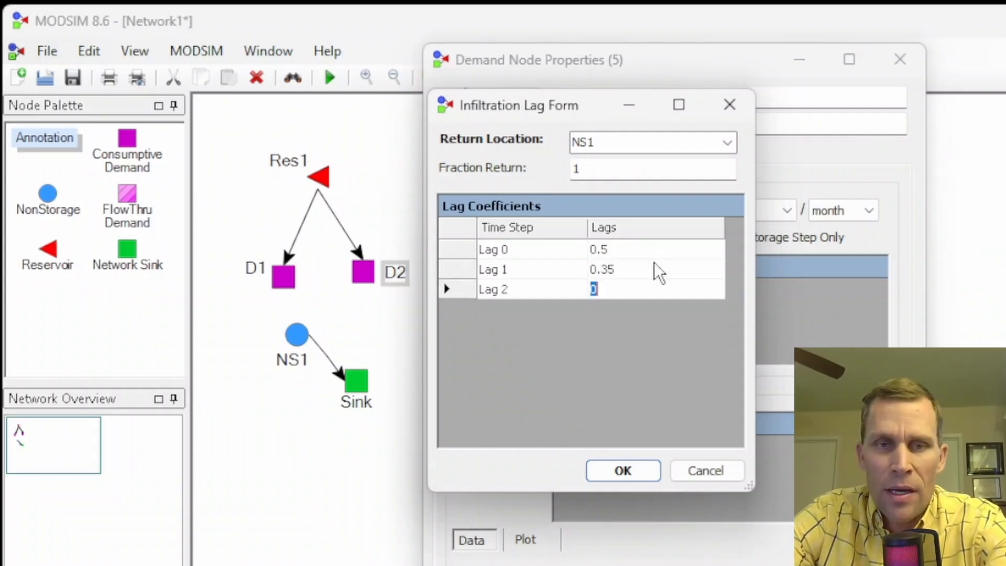
text(.15q)
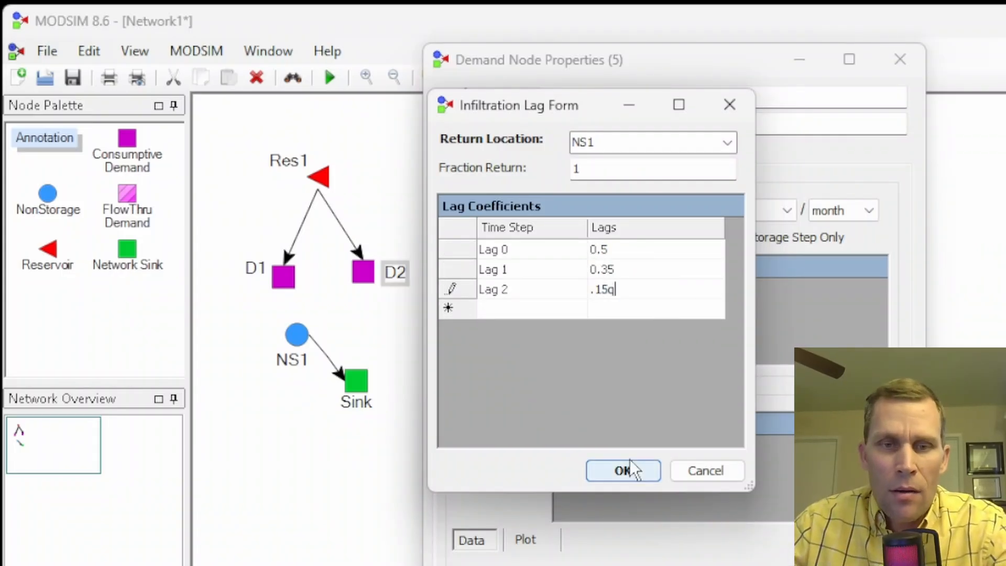
click(634, 471)
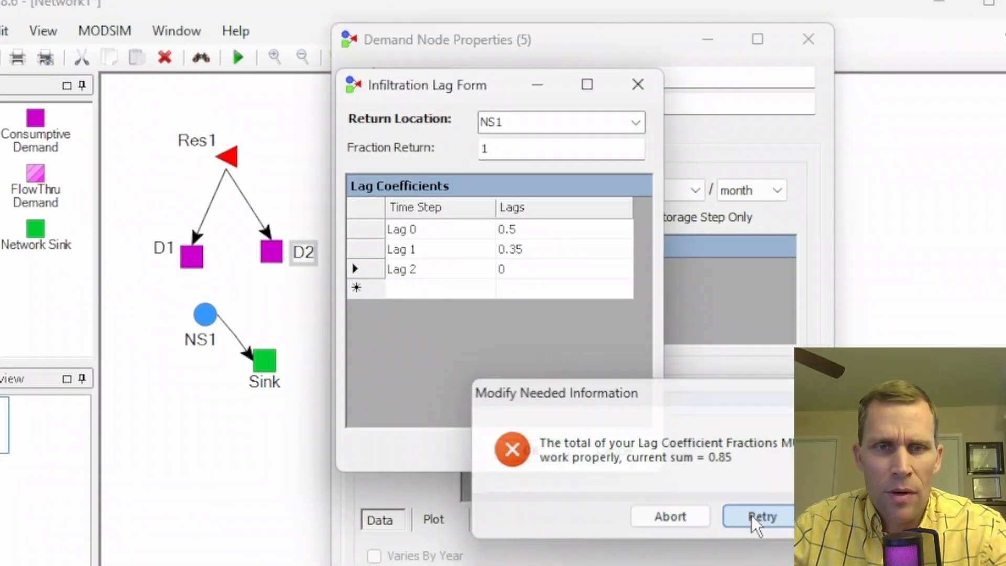
click(854, 538)
text(.15)
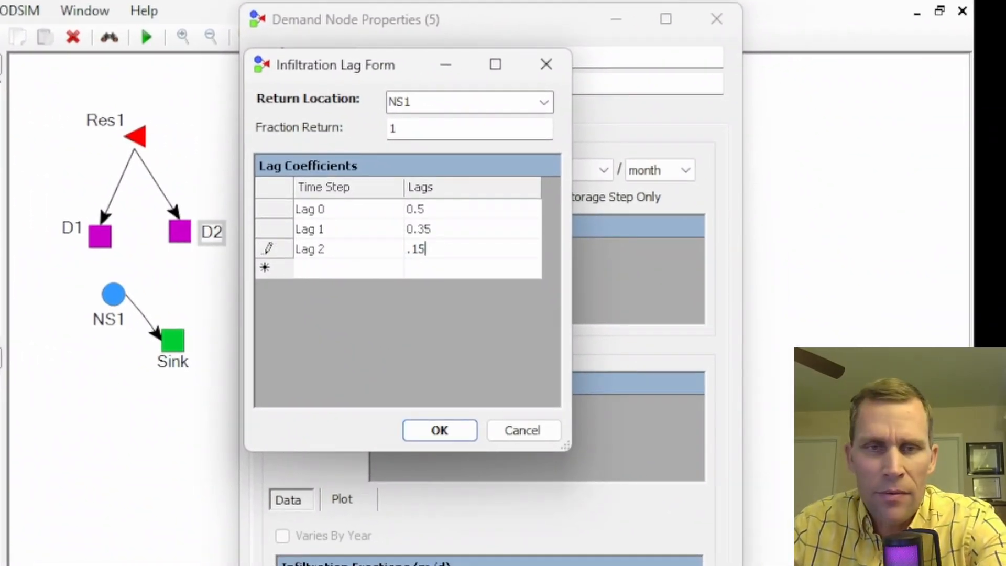
click(452, 427)
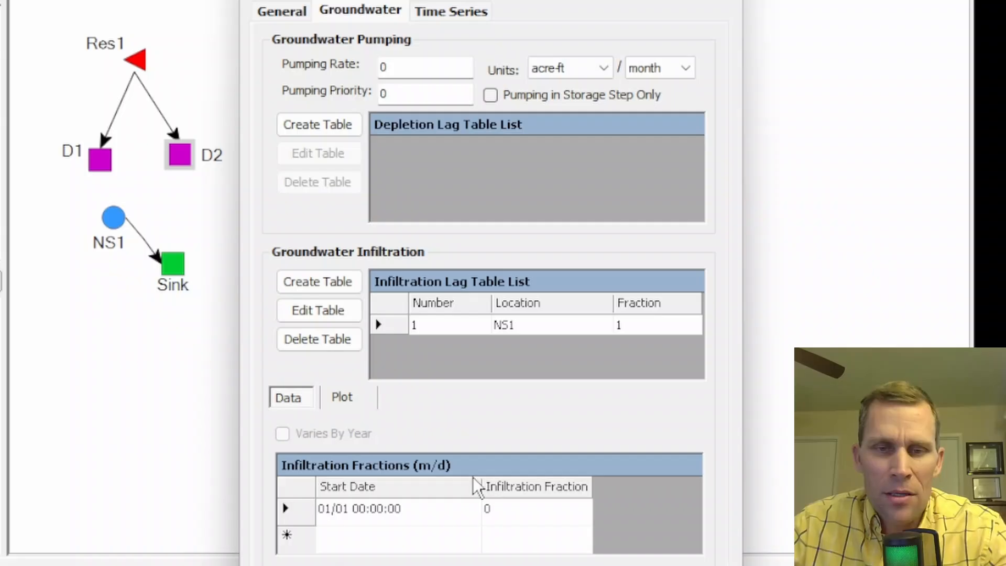
Step: Set D2's infiltration fraction to 0.05 for the 01/01 start date, shift NS1 slightly up and left, and apply the demand properties
click(508, 443)
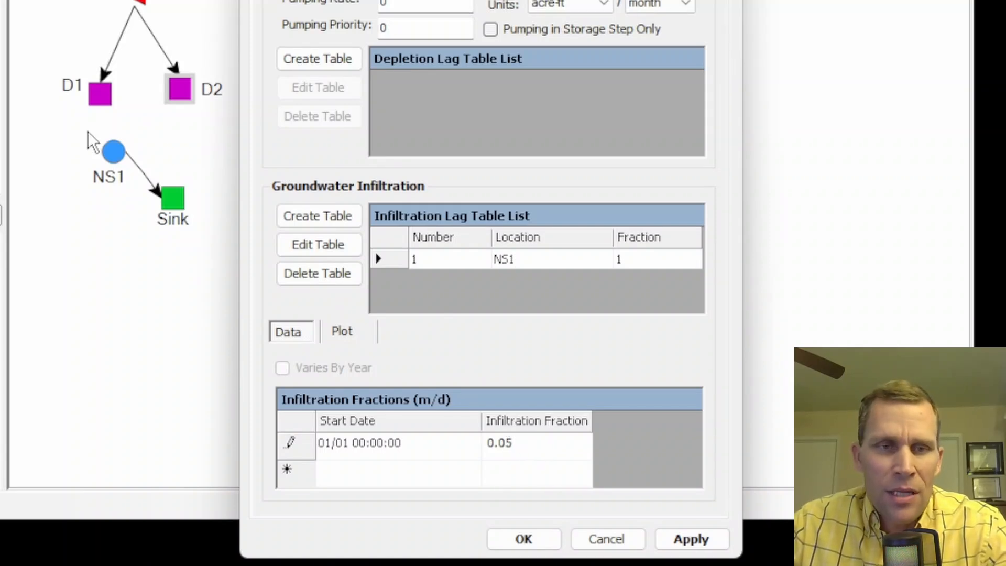
click(111, 150)
mouse_move(116, 148)
mouse_down()
mouse_move(90, 152)
mouse_move(104, 141)
mouse_up()
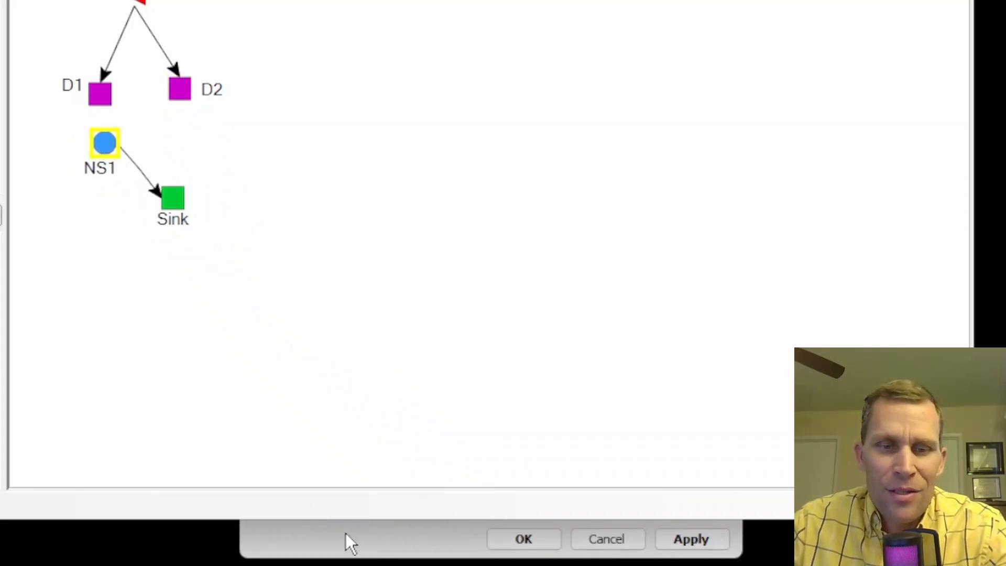
click(345, 533)
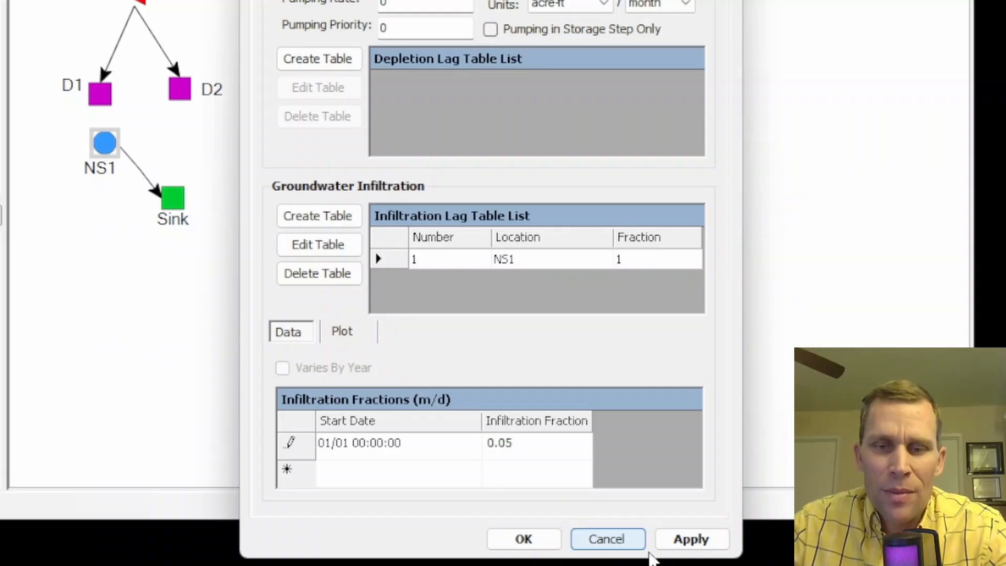
click(689, 545)
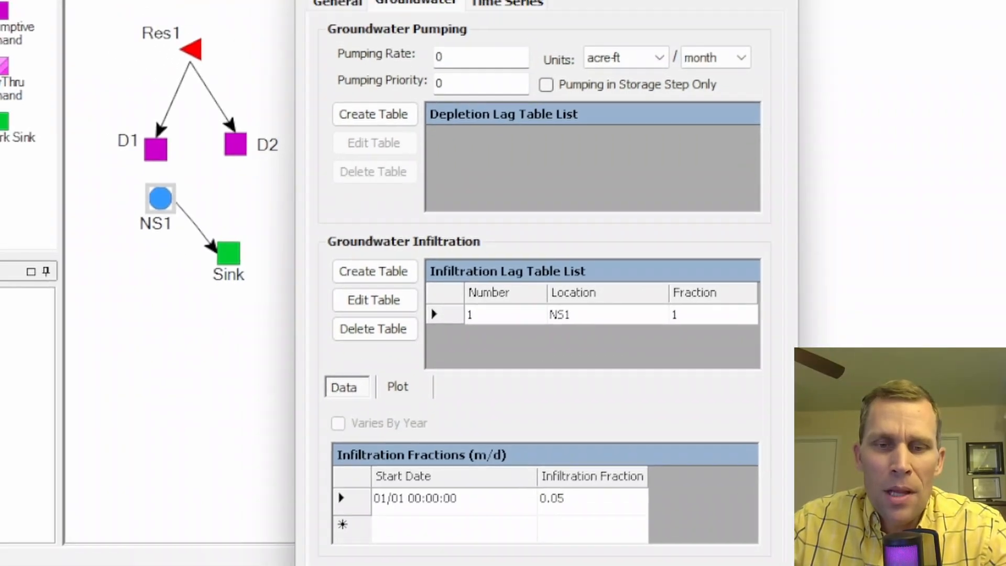
click(553, 545)
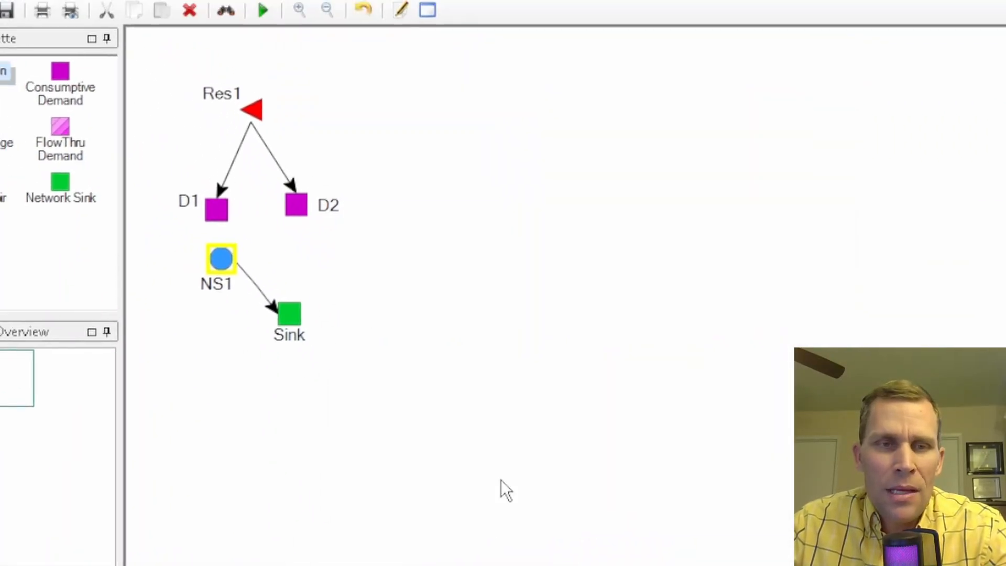
Step: Save and run the model, and view the flow output plot of the link from NS1 to Sink
click(331, 74)
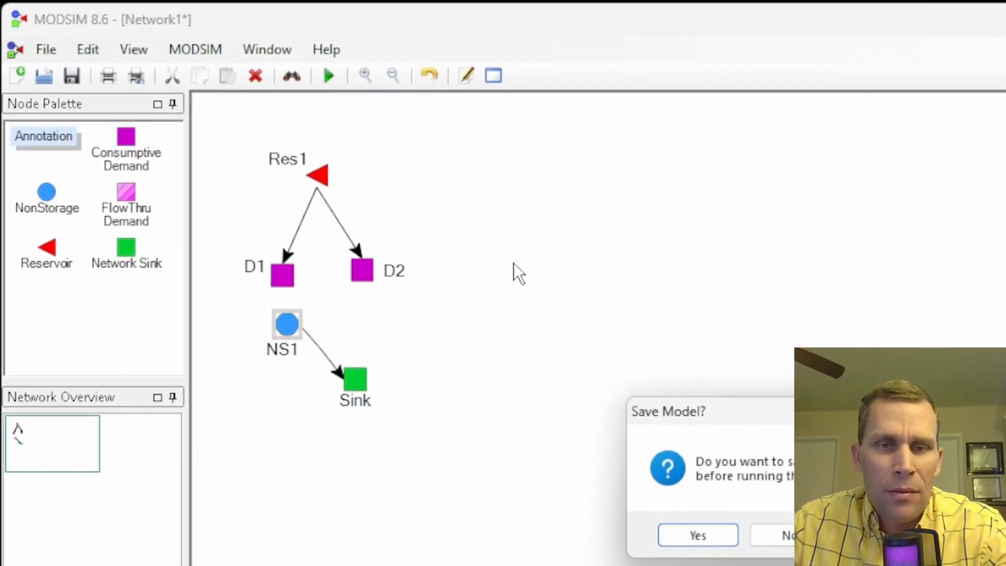
click(702, 537)
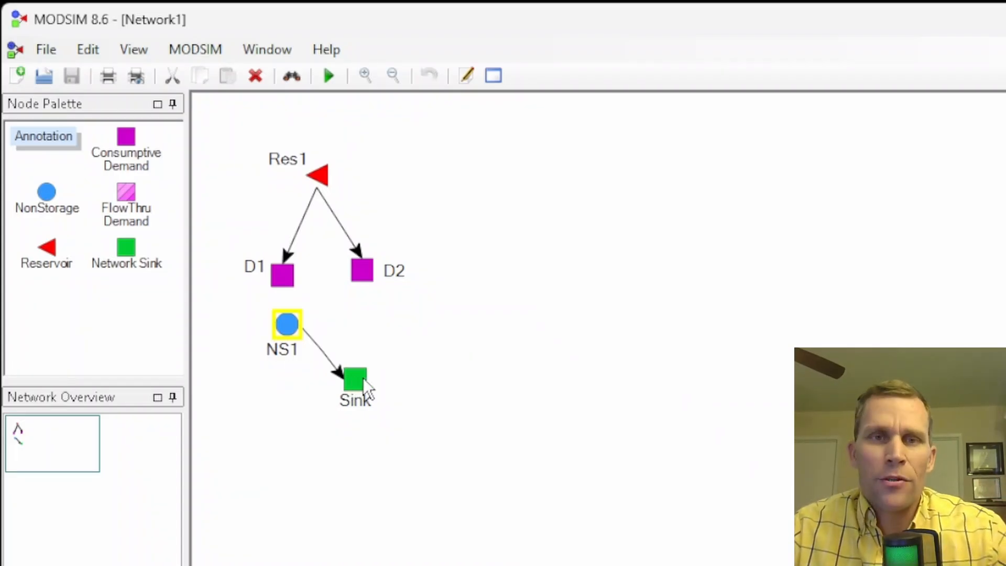
right_click(328, 360)
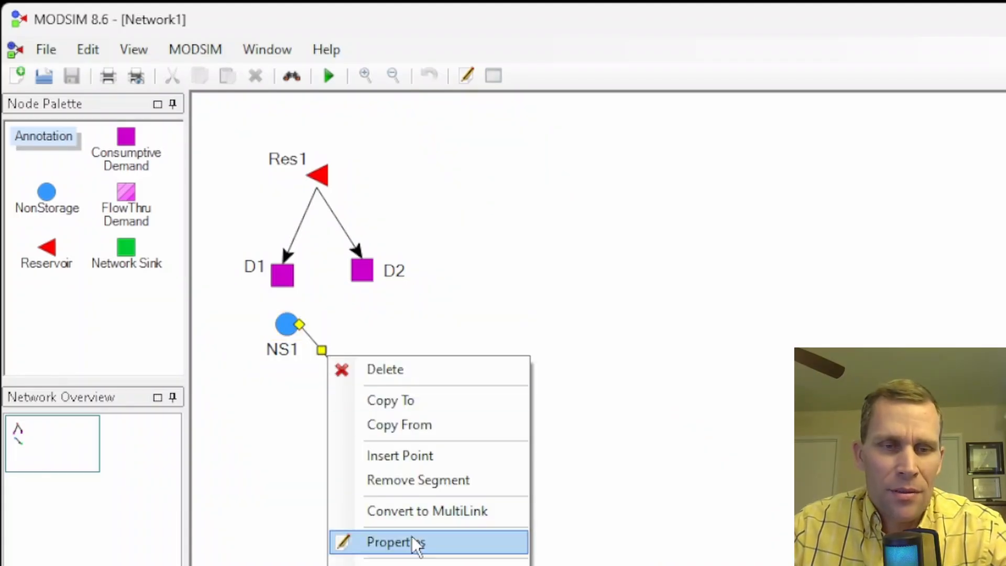
click(388, 559)
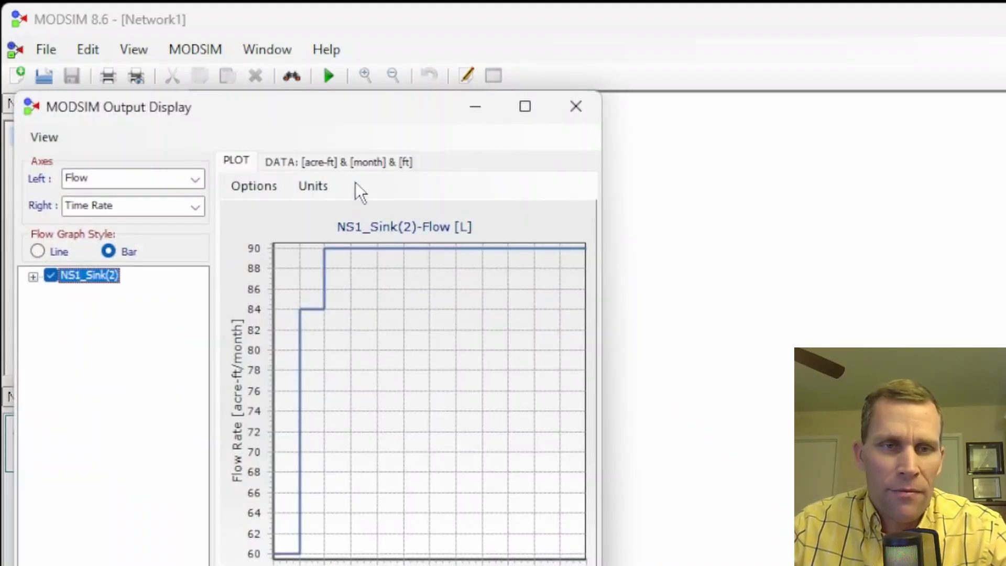
drag(338, 113, 755, 83)
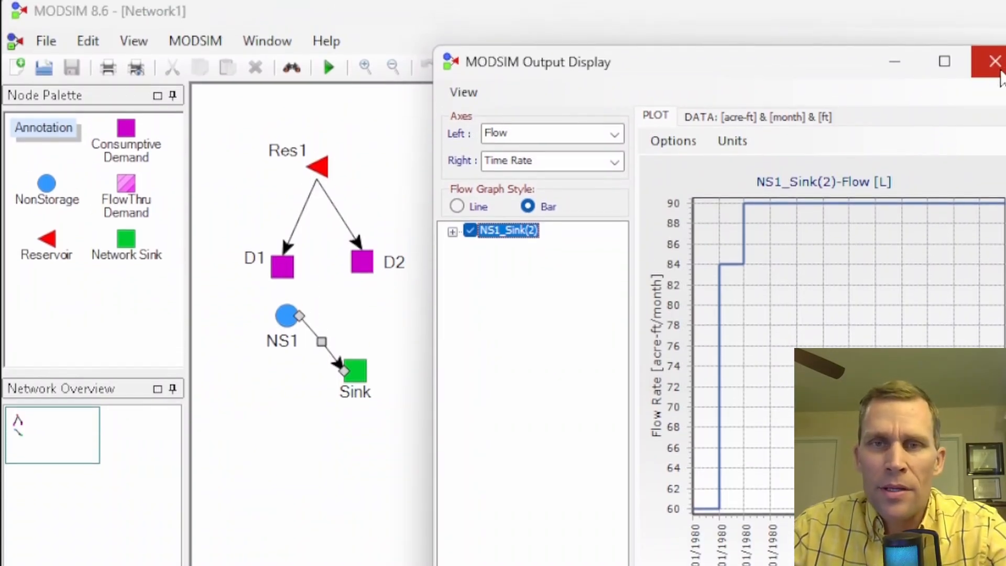
click(994, 21)
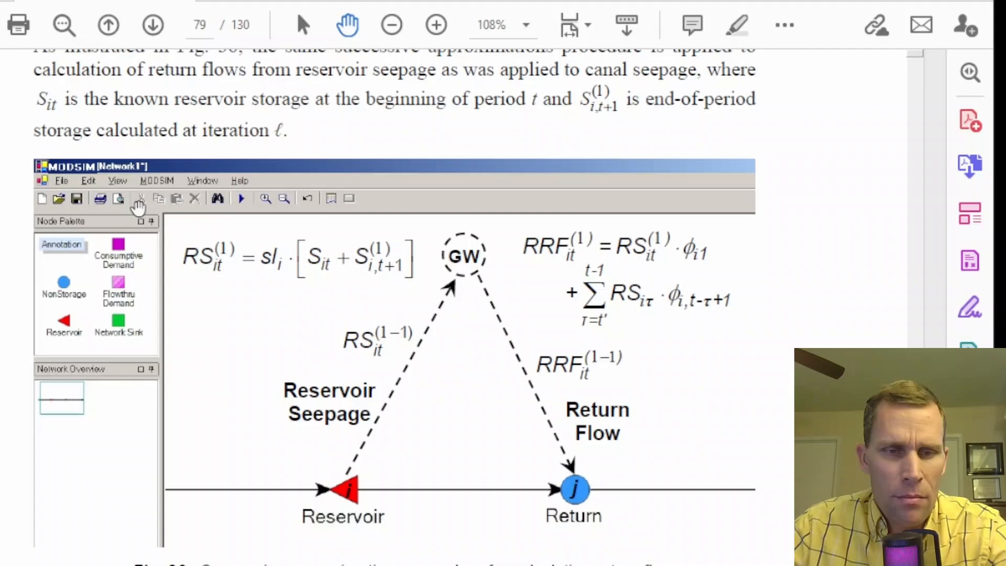
Step: Switch to the PDF manual and read the Stream Depletion from Groundwater Pumping section, including equation 29
scroll(137, 207, down, 8)
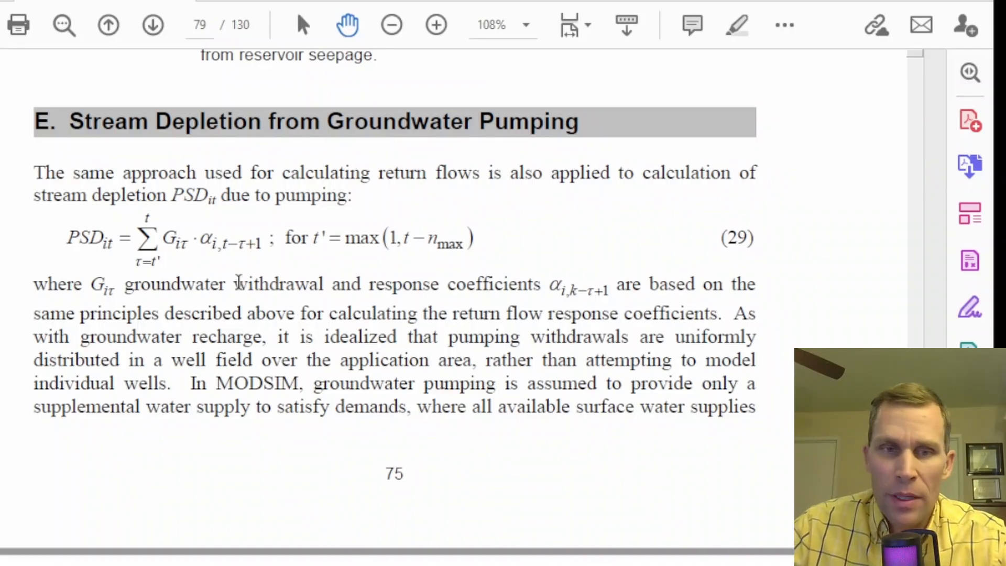
scroll(235, 341, down, 5)
scroll(246, 346, up, 2)
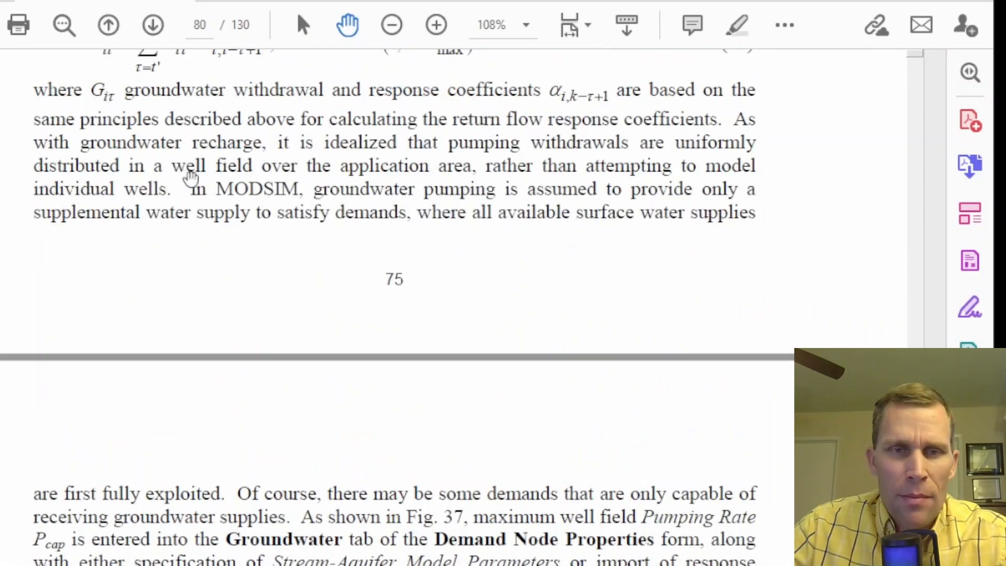
drag(253, 198, 256, 203)
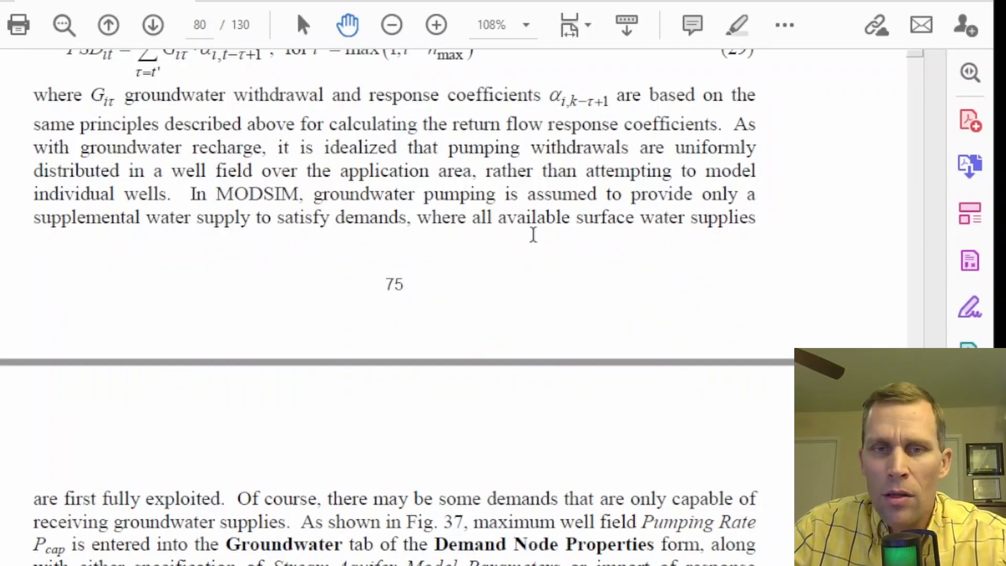
scroll(263, 471, down, 3)
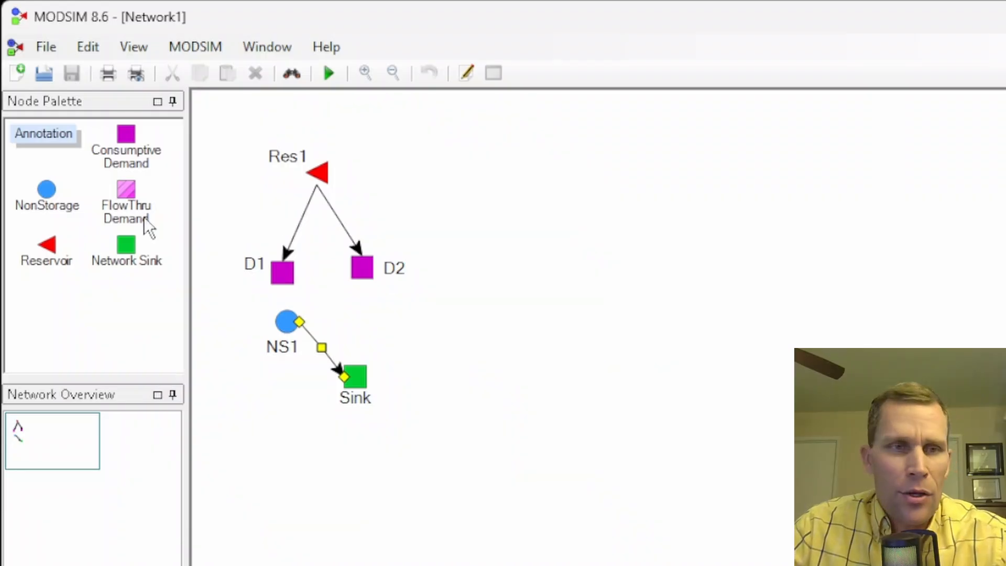
Step: Return to MODSIM and add a consumptive demand node named D3 below D2
drag(126, 134, 408, 324)
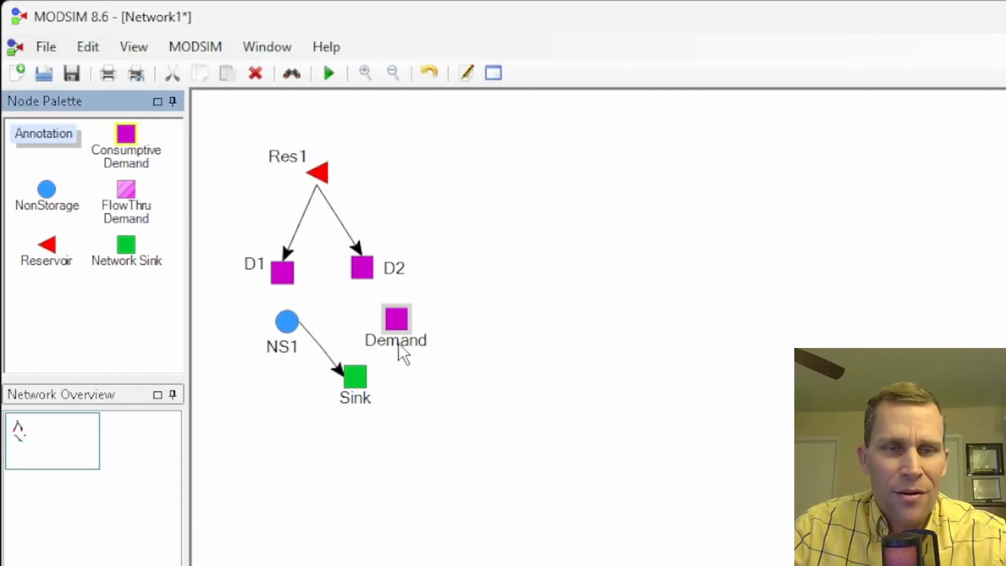
click(398, 343)
text(D3)
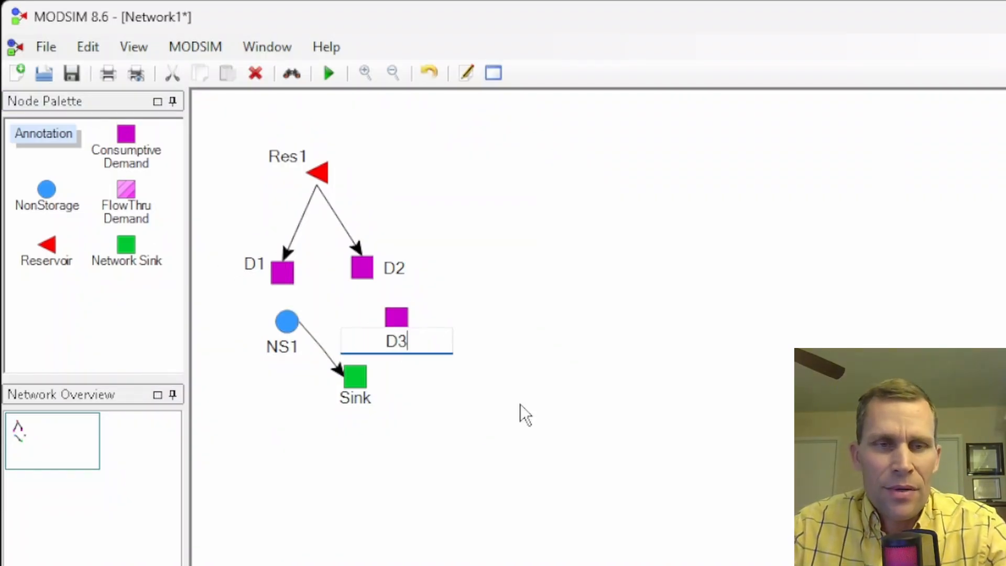
click(393, 348)
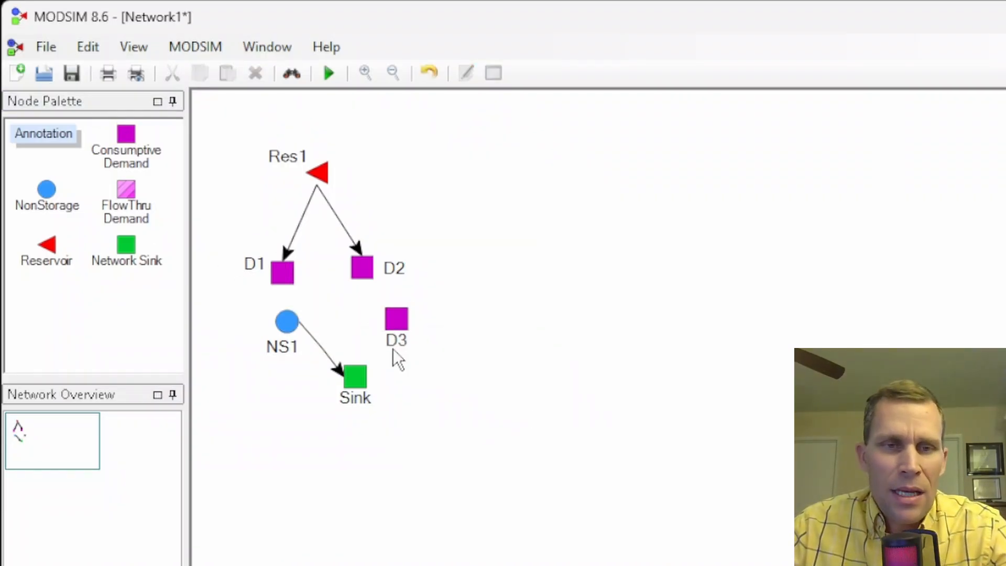
Step: Set D3's time series flow rate for the 01/01 start date to 50 acre-ft per month
right_click(396, 318)
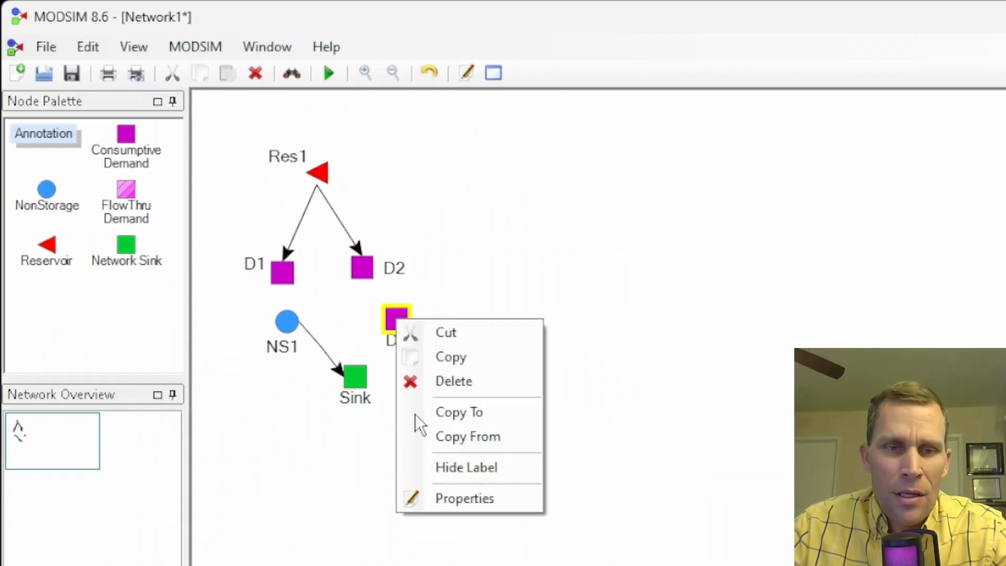
click(447, 494)
drag(262, 111, 707, 45)
click(705, 265)
text(50)
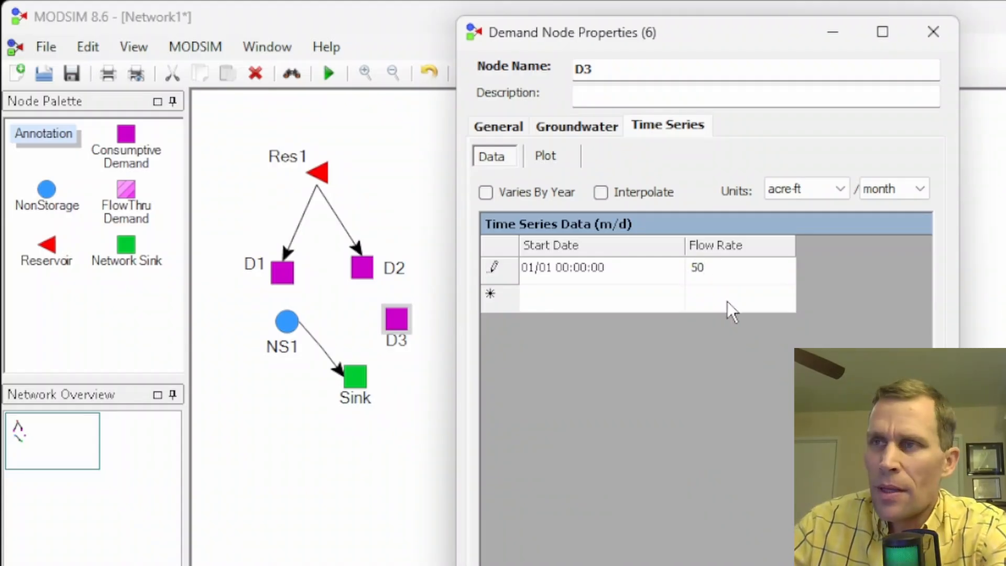
click(661, 130)
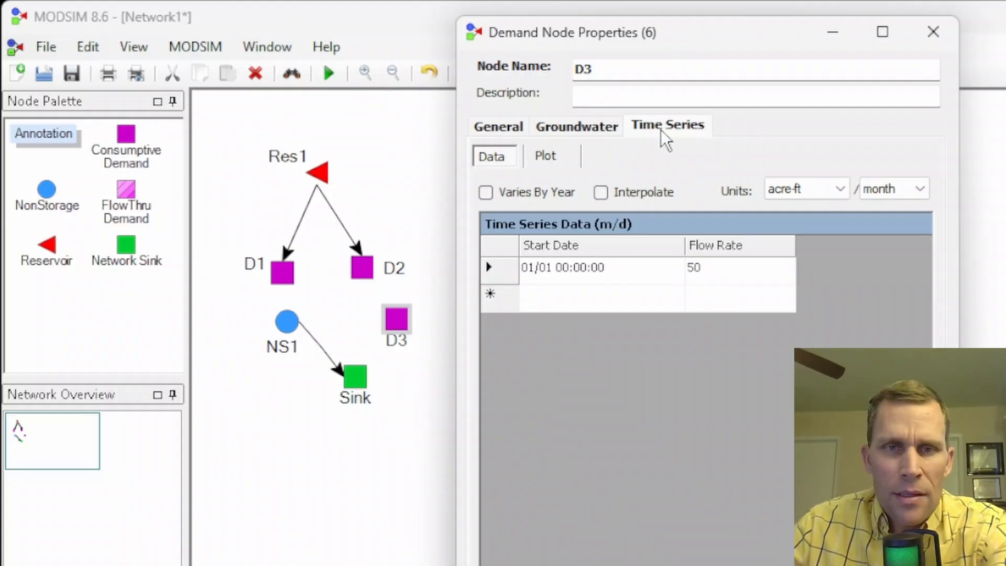
Step: Set the priority number of demand node D3 to 90
click(518, 127)
drag(721, 251, 632, 251)
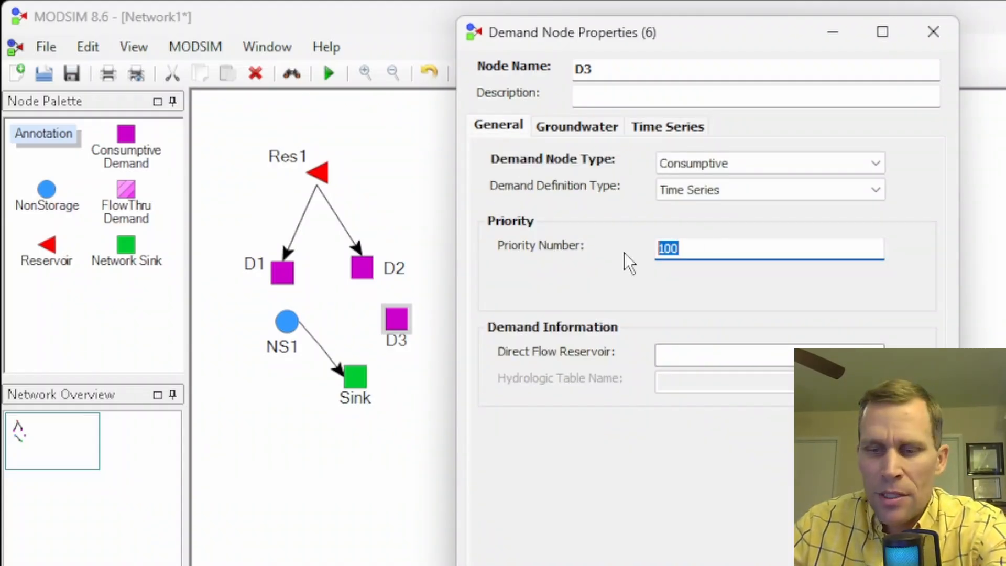
text(90)
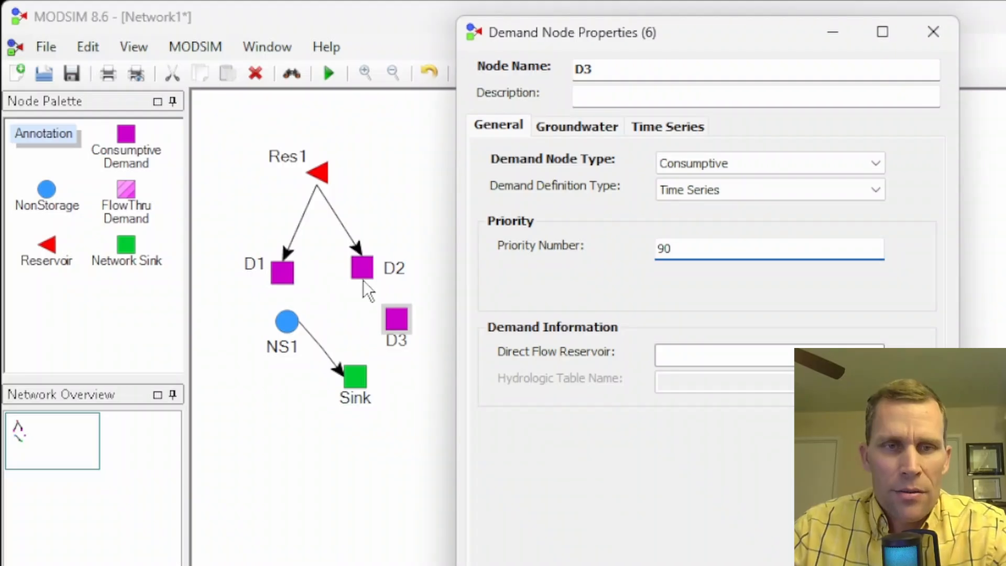
Step: Set D3's groundwater pumping rate to 50 acre-ft per month and its pumping priority to 5001
click(590, 128)
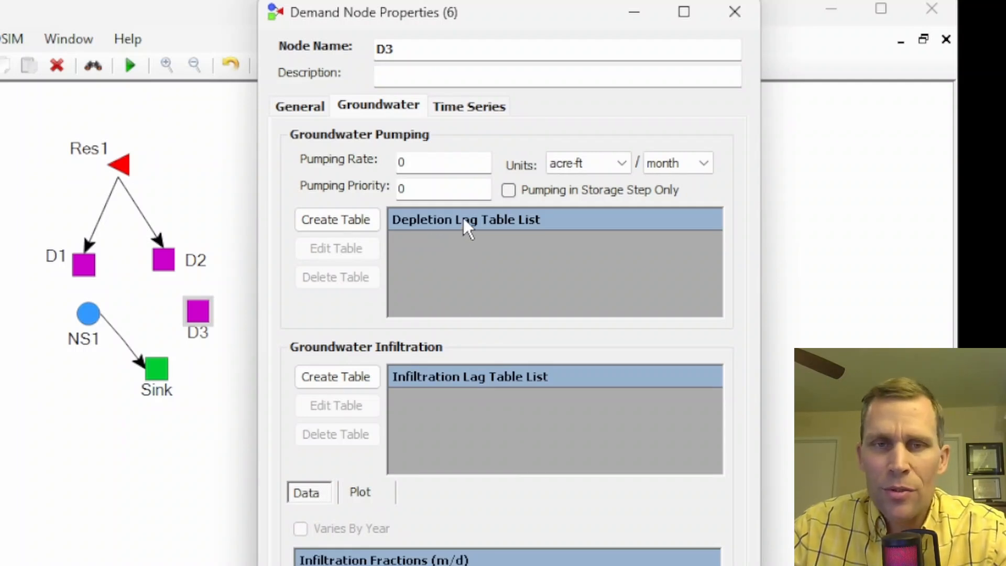
click(442, 160)
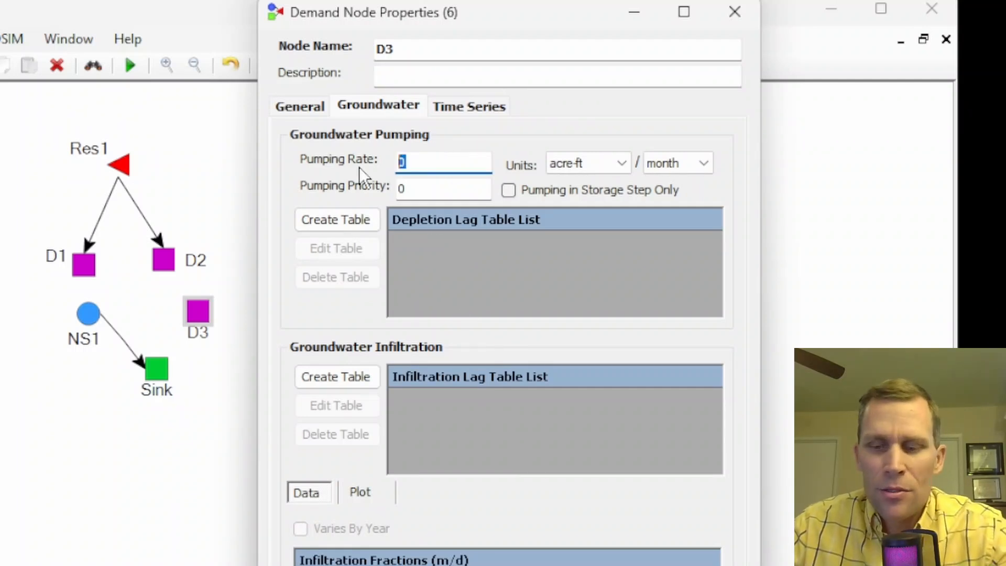
text(50)
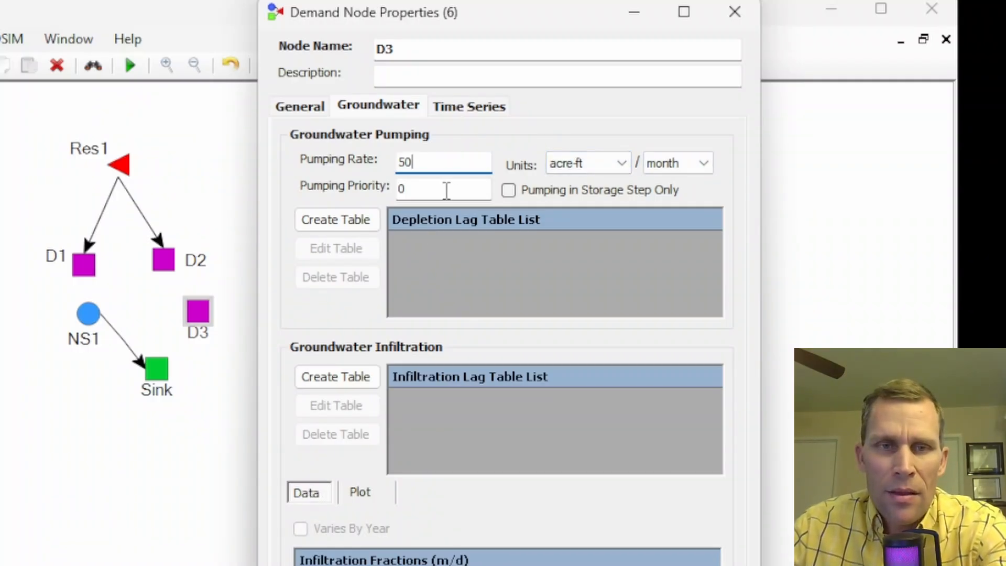
click(407, 190)
double_click(406, 190)
text(5001)
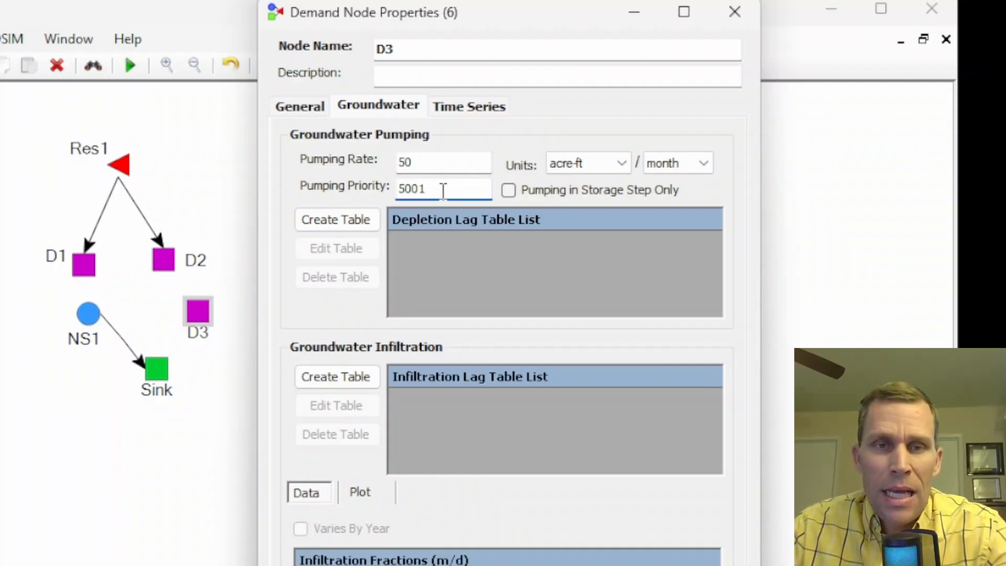
drag(442, 188, 399, 191)
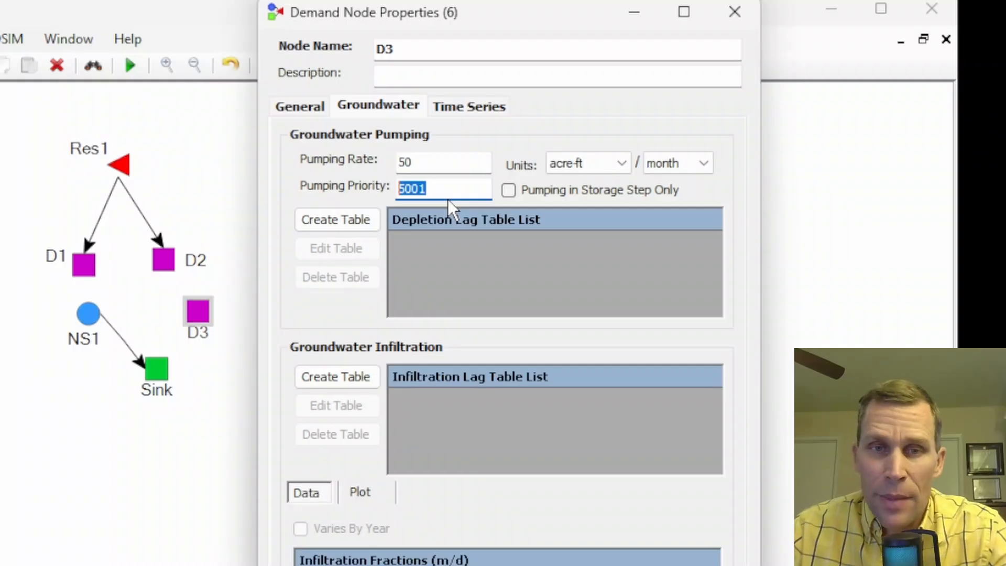
click(509, 189)
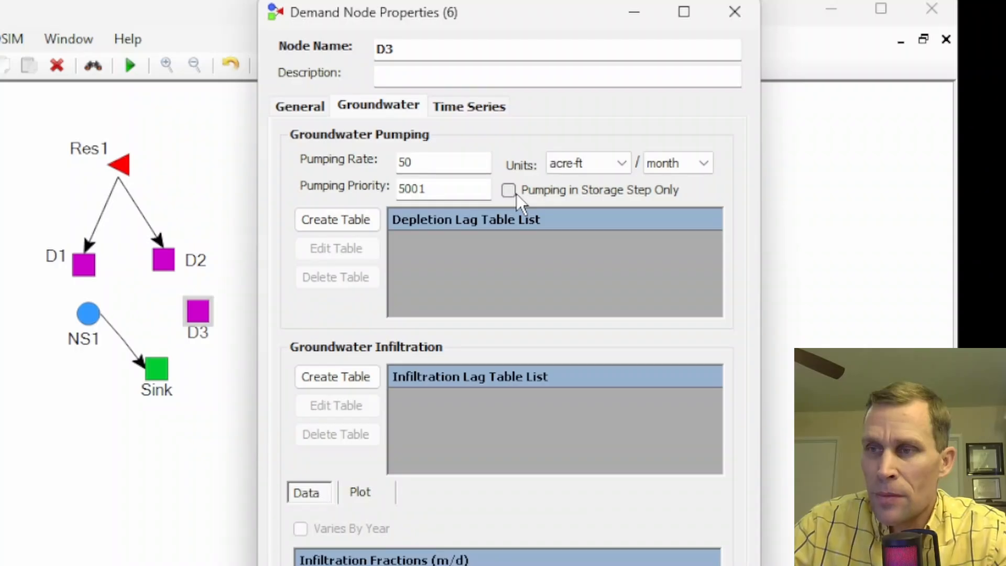
Step: Create a depletion lag table for D3 with NS1 as the depletion location, keeping the fraction return at 1
click(332, 222)
drag(0, 100, 389, 108)
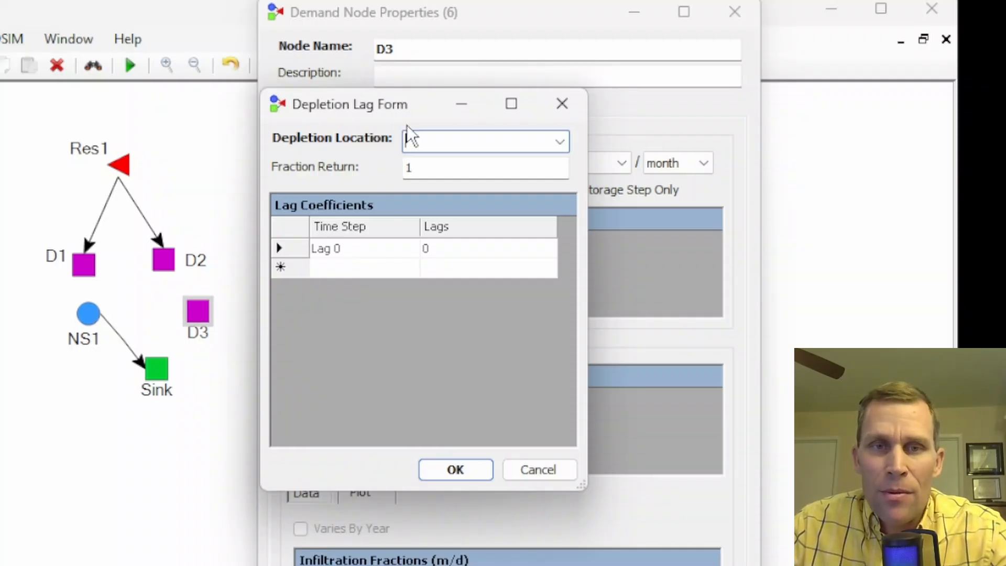
click(546, 140)
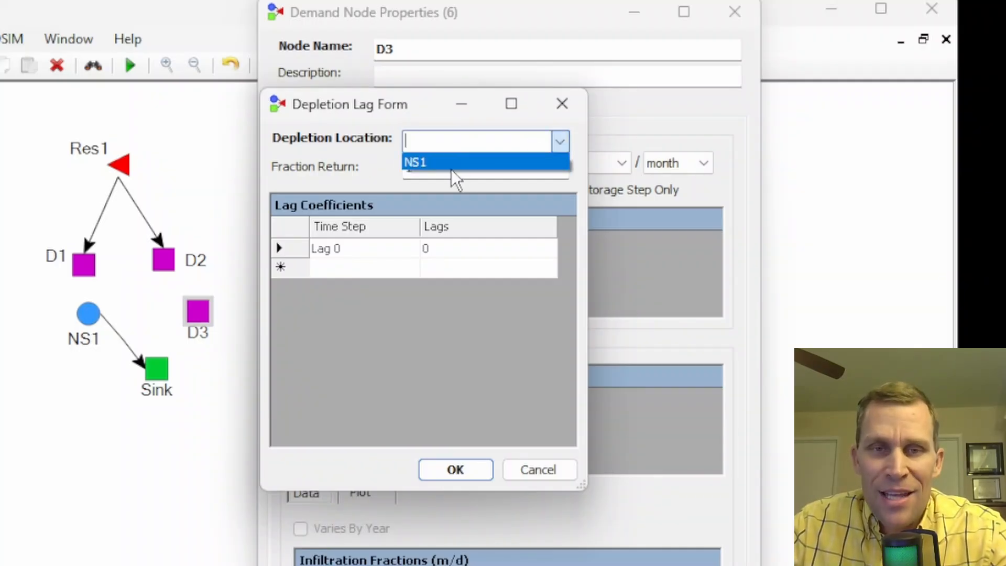
click(425, 162)
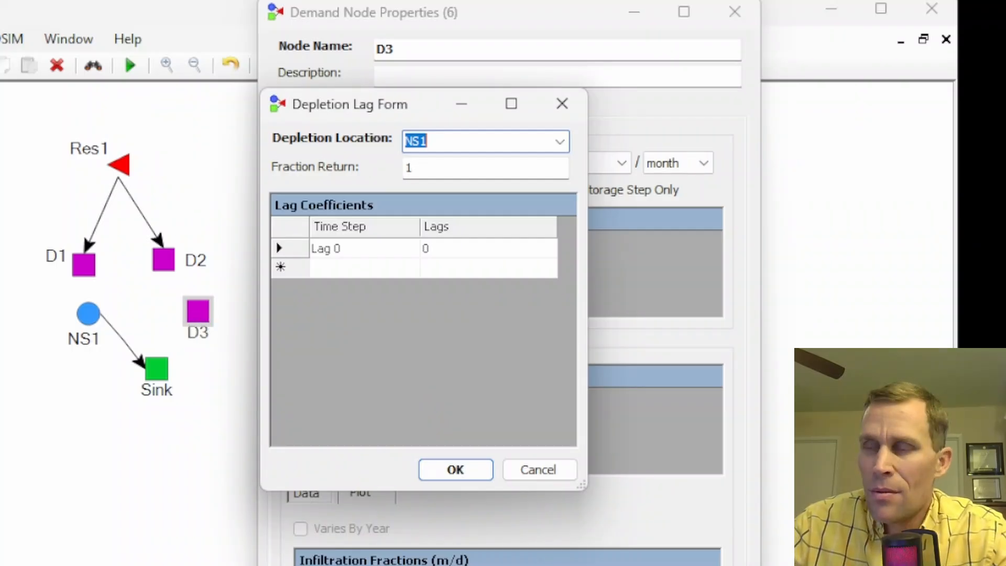
click(422, 168)
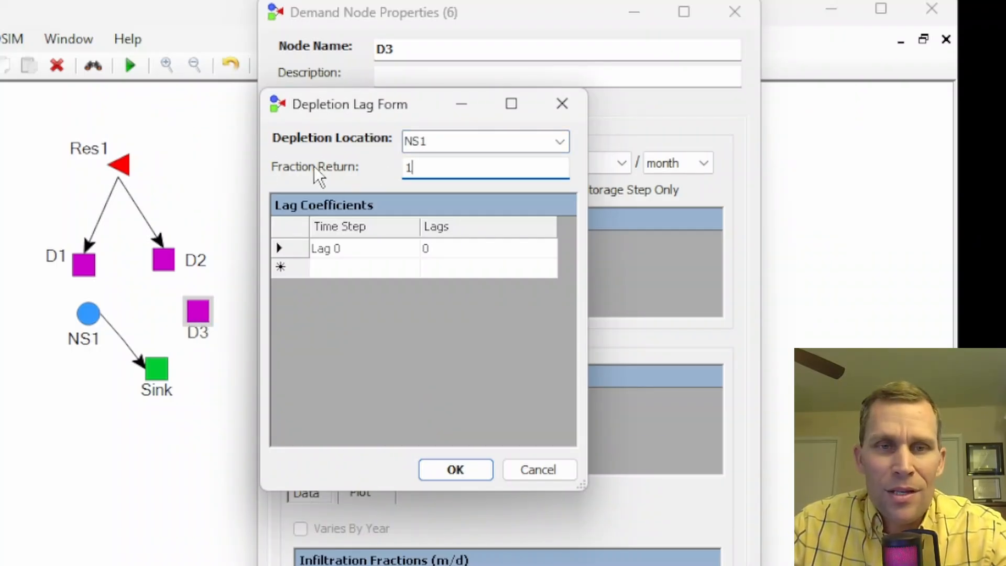
Step: Enter lag coefficients 0.25, 0.5 and 0.25 for Lag 0 to Lag 2, then accept the table and D3's properties
click(460, 246)
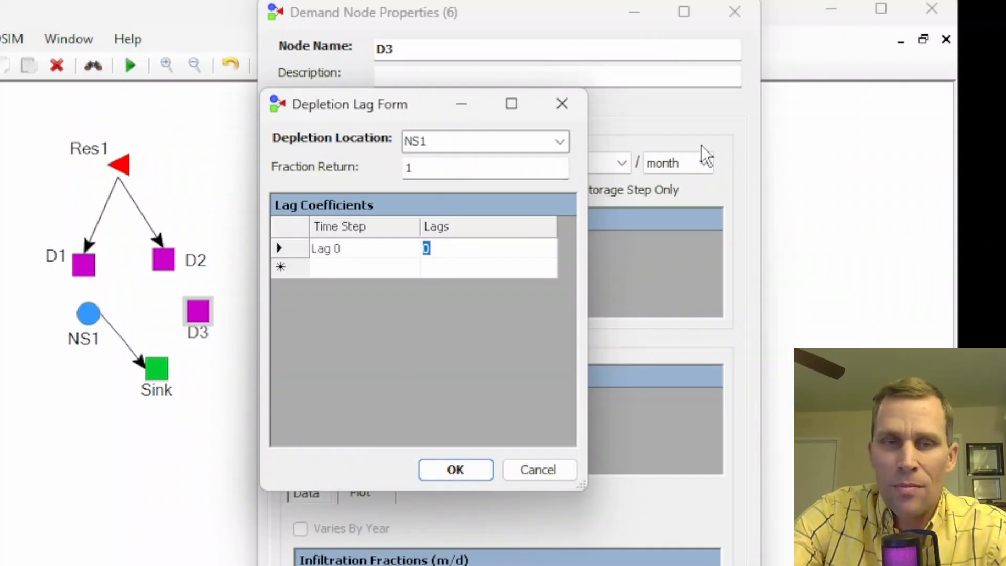
text(.25)
key(Return)
text(.25)
key(Return)
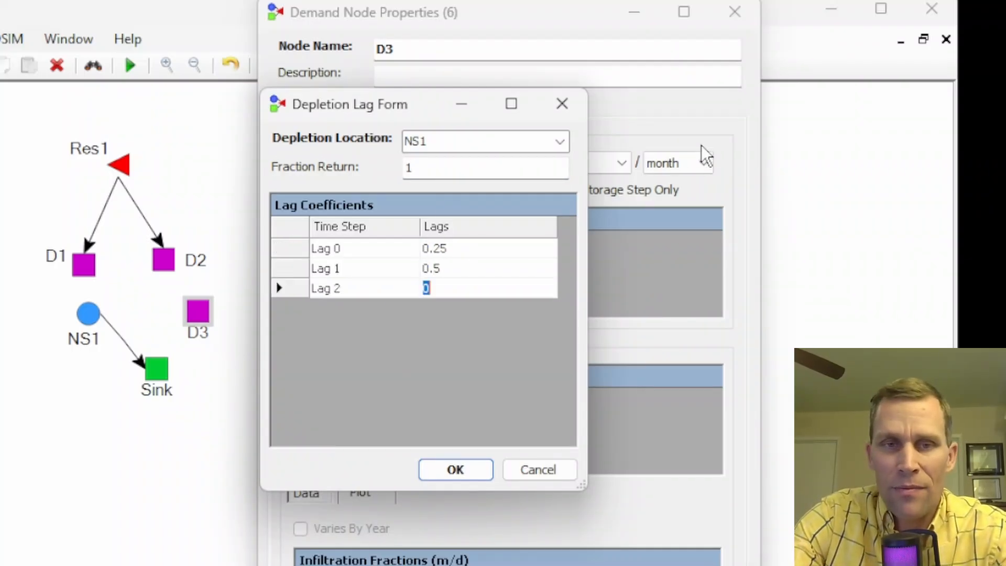
text(.25)
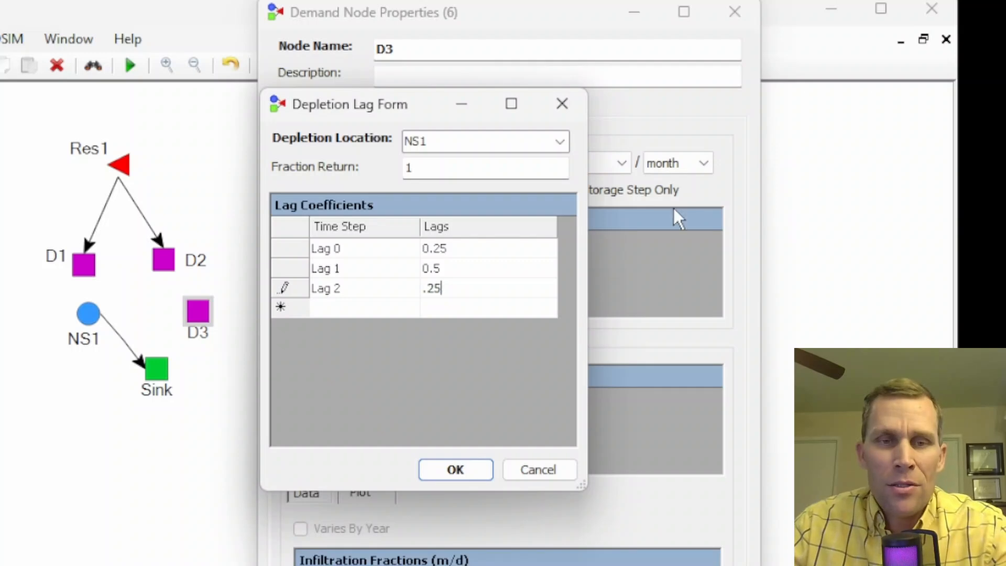
click(391, 247)
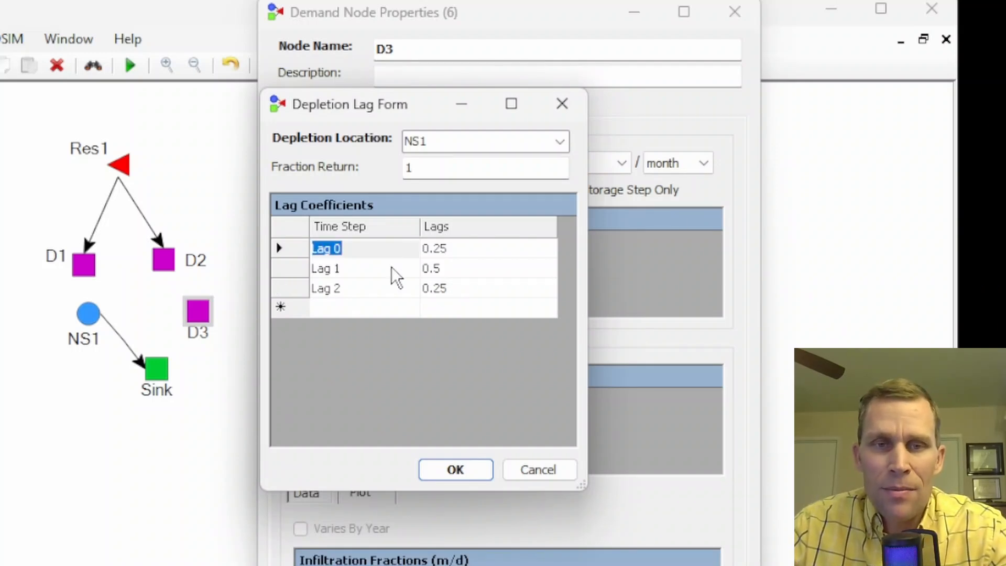
click(391, 268)
click(400, 292)
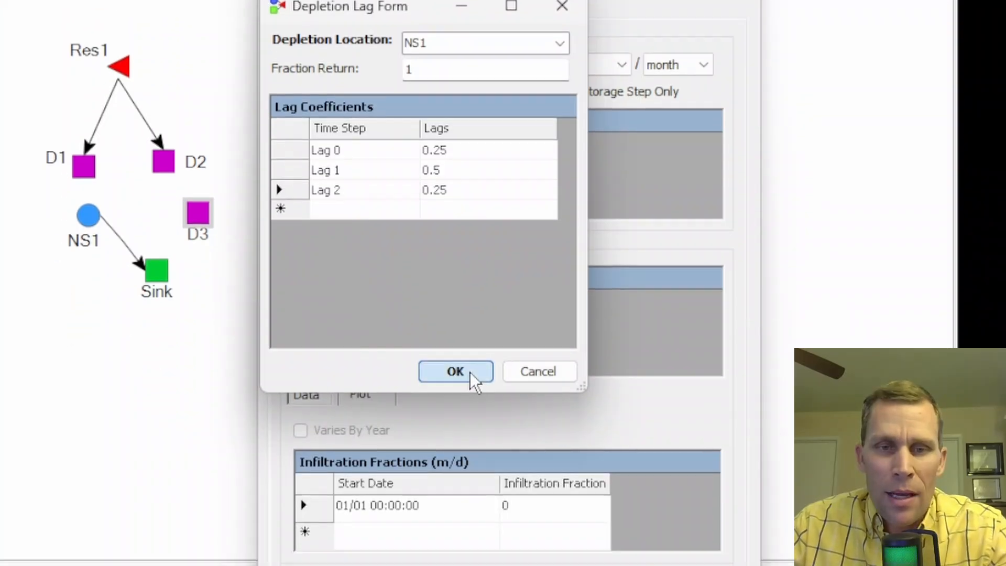
click(455, 470)
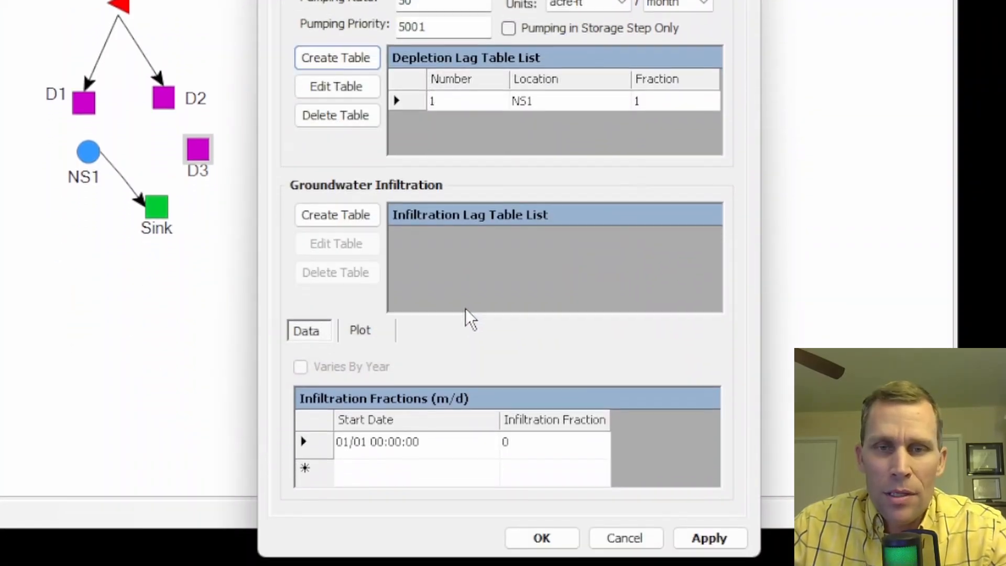
click(716, 535)
click(541, 538)
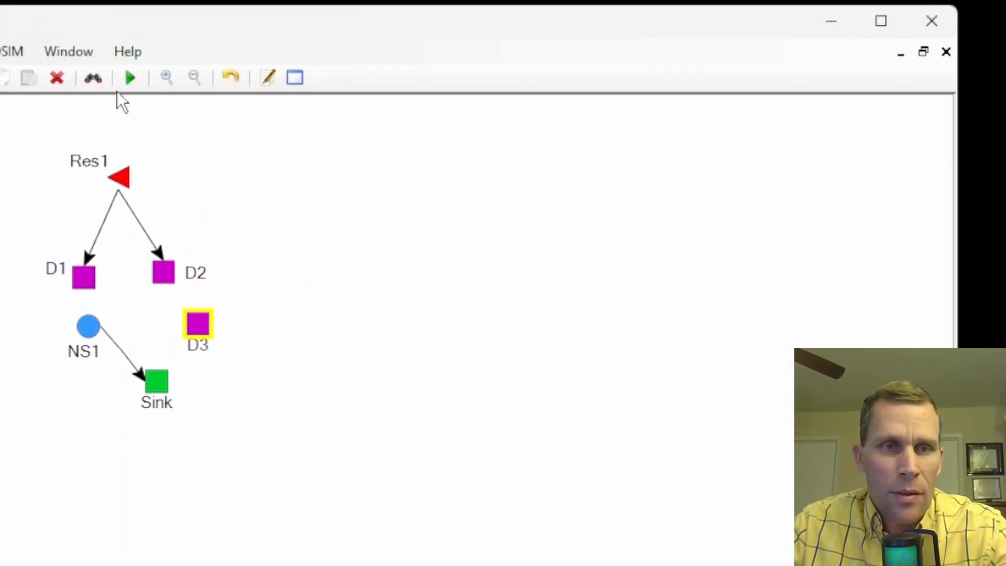
Step: Save and run the model, and view the output graph of demand node D3
click(127, 14)
click(499, 535)
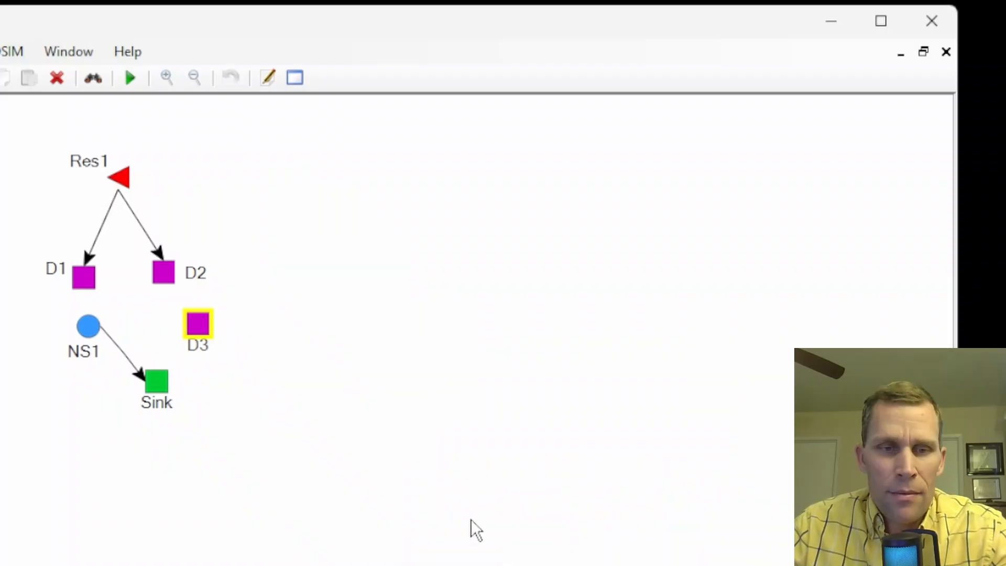
right_click(200, 335)
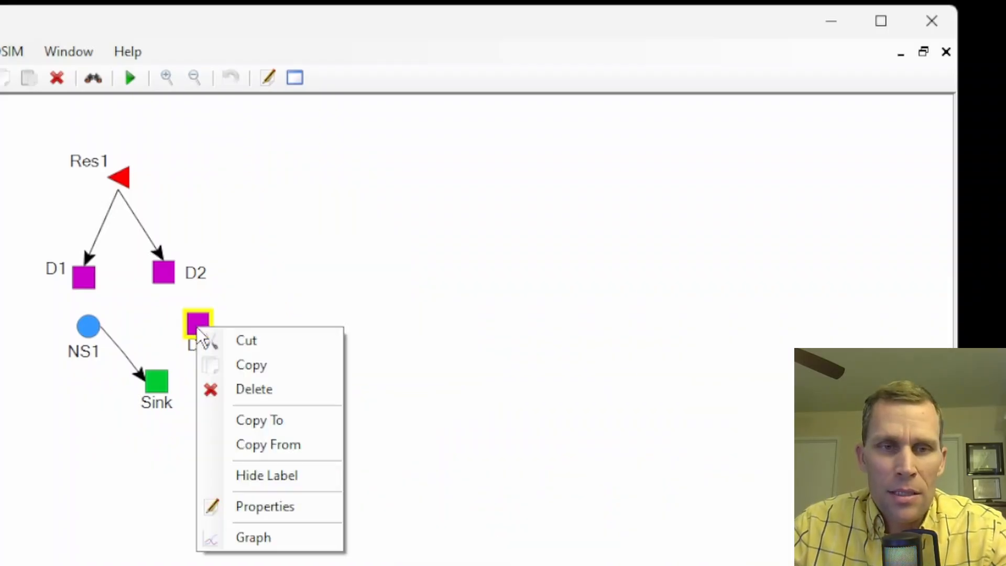
click(251, 536)
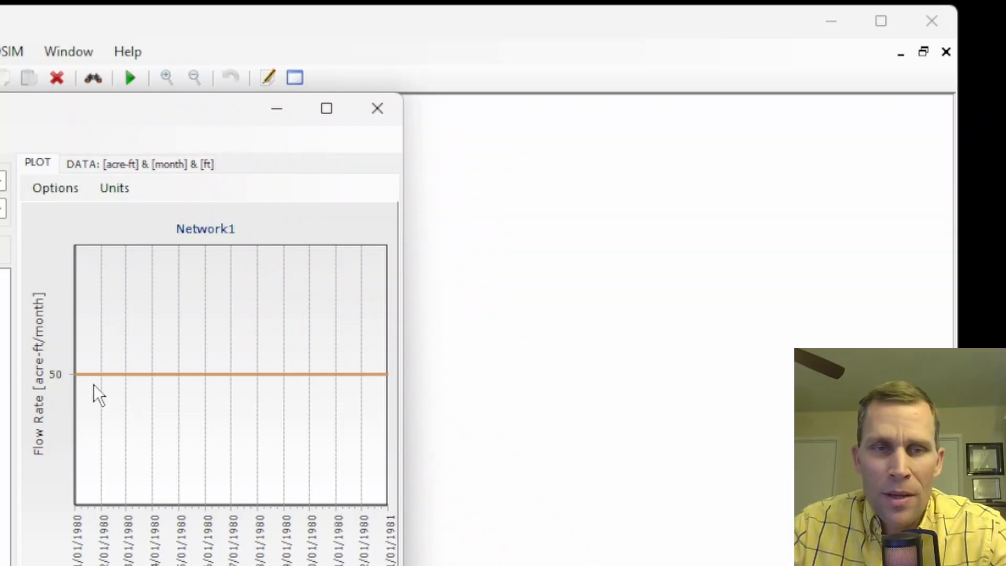
click(378, 109)
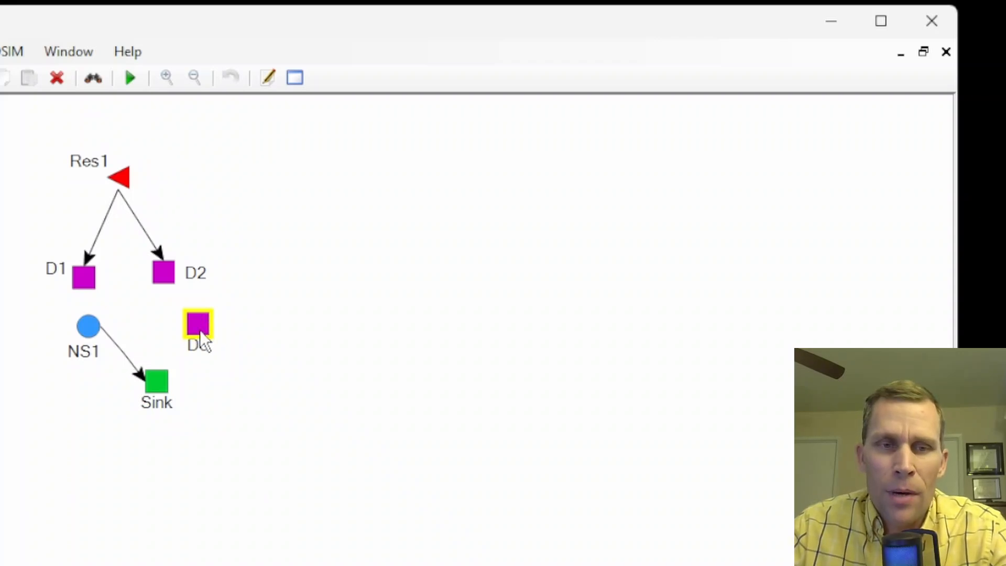
Step: Graph the flow in the link from NS1 to Sink to check the effect of D3's pumping
right_click(118, 348)
click(174, 562)
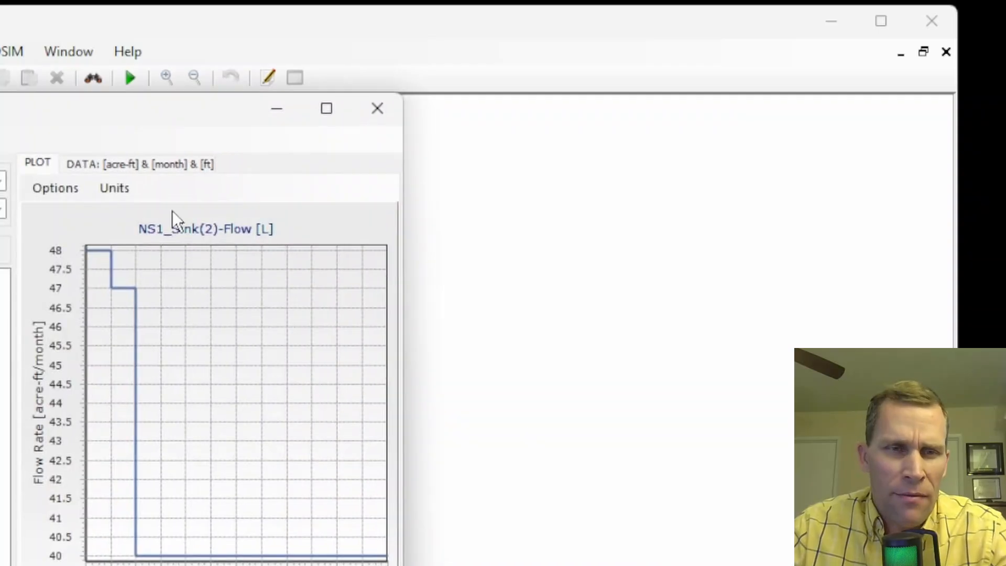
drag(136, 110, 565, 40)
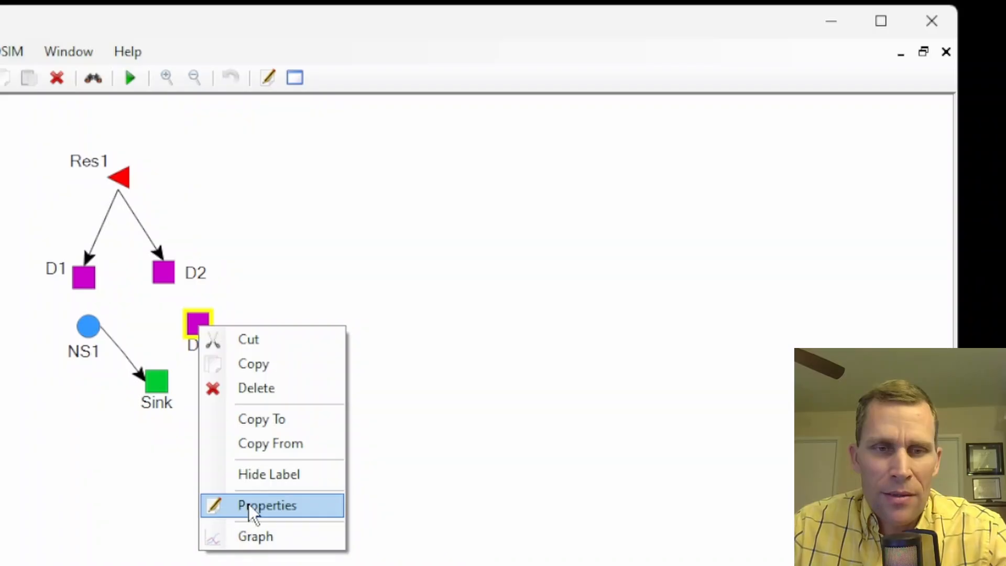
Step: Set the fraction return of D3's depletion lag table for NS1 to 0.2 and accept the node properties
click(248, 504)
drag(108, 115, 499, 35)
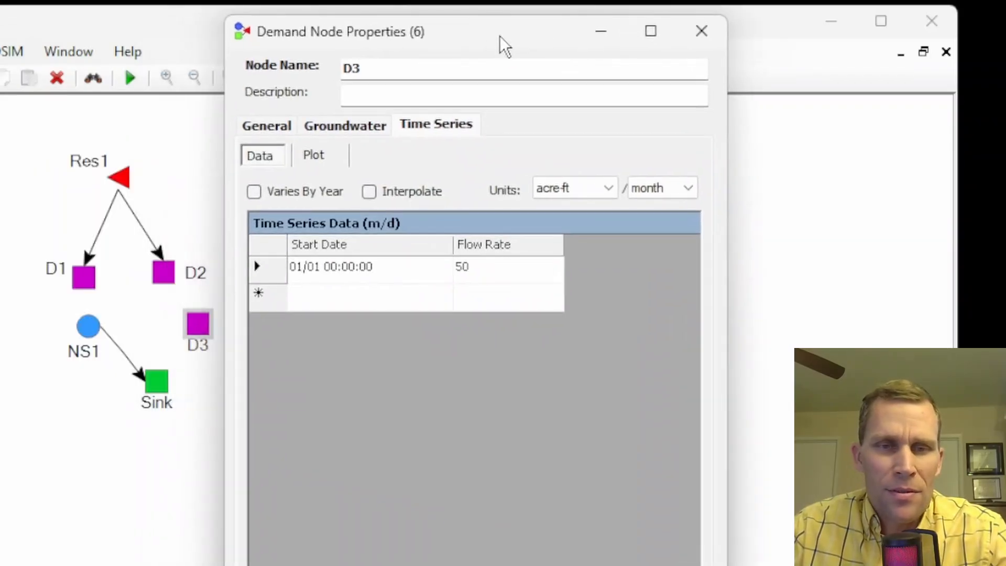
click(355, 121)
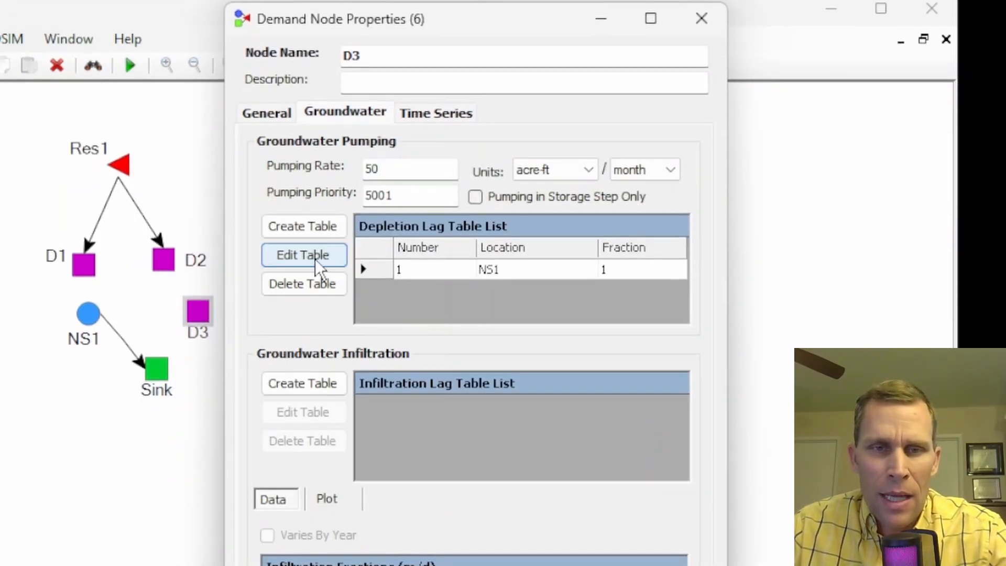
click(315, 259)
drag(230, 159, 149, 160)
drag(149, 95, 173, 107)
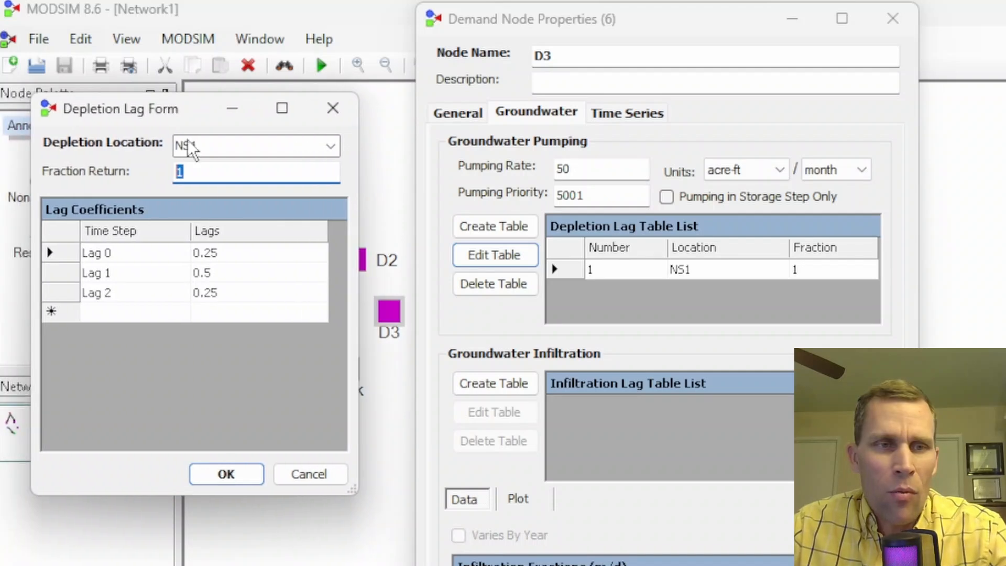
text(0.2)
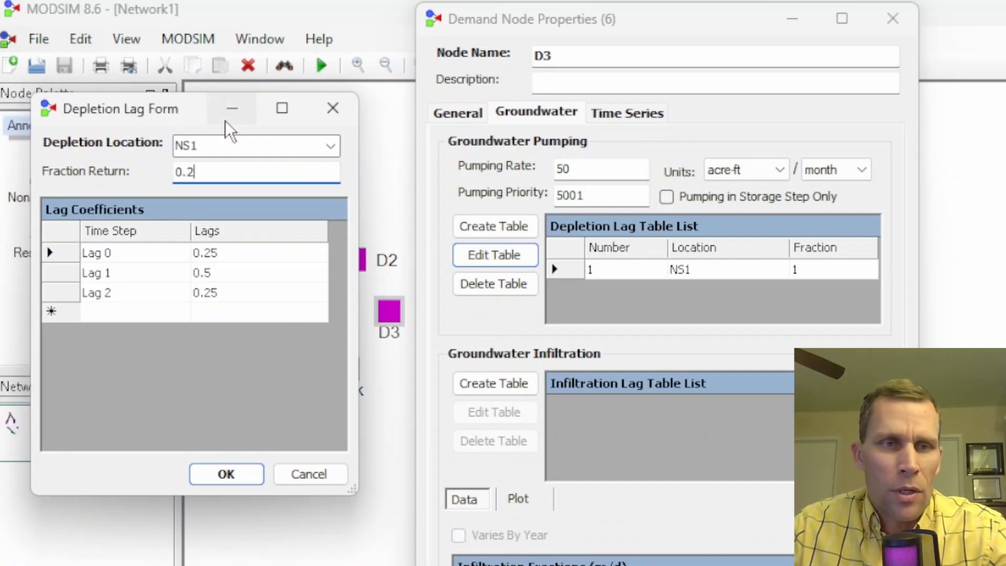
drag(222, 176, 130, 174)
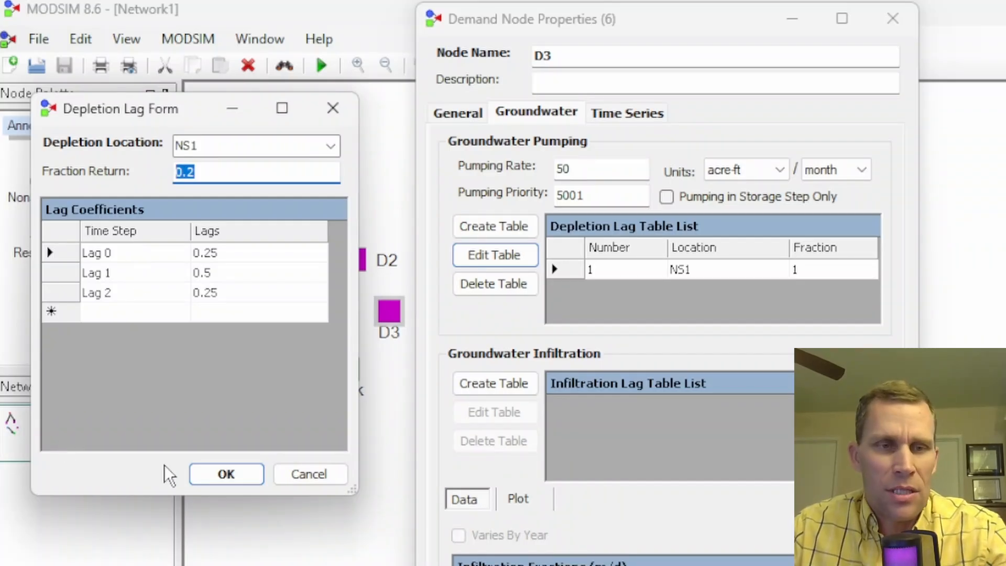
click(229, 472)
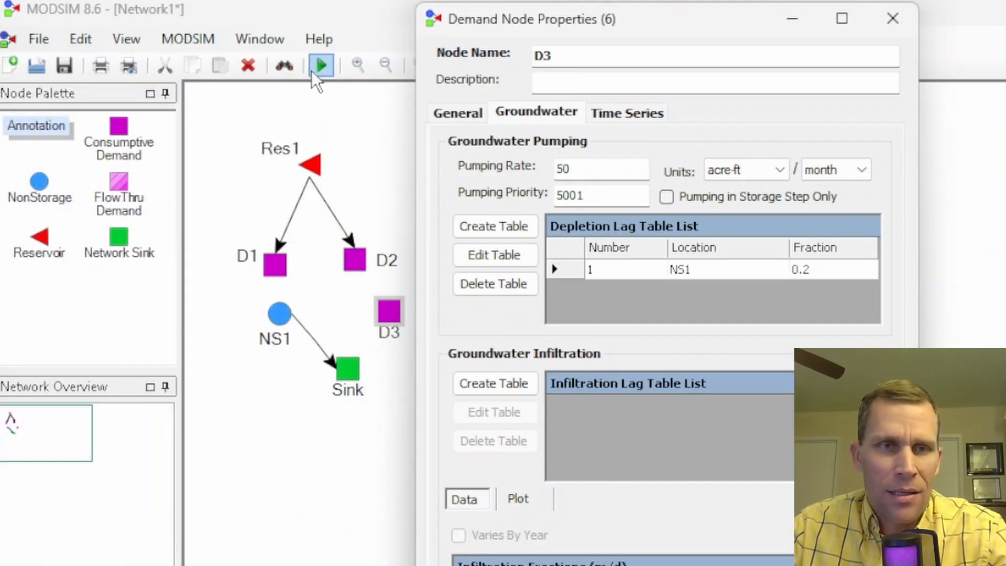
click(503, 564)
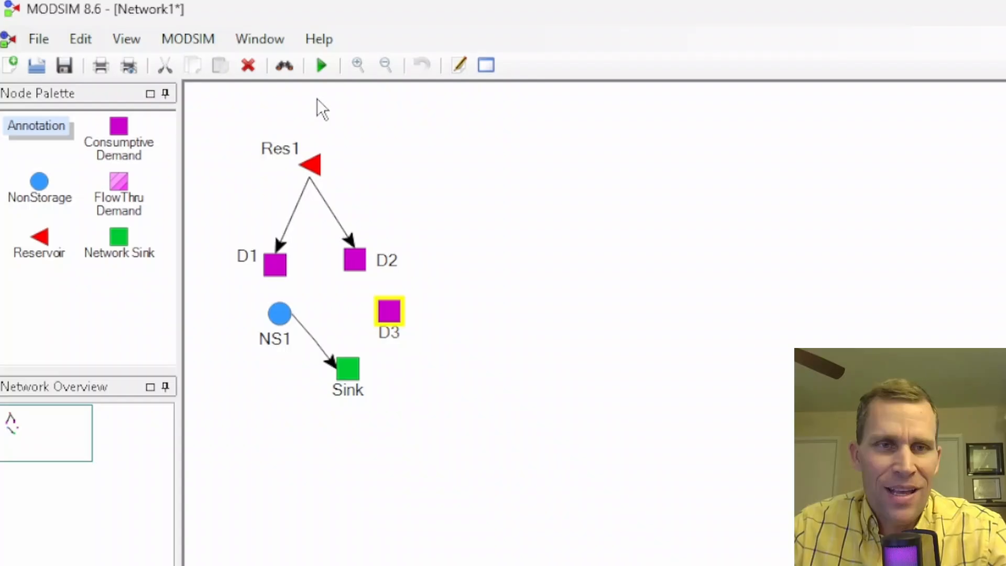
Step: Save and rerun the model with the edited depletion table, and graph the NS1 to Sink link flow beside the network
click(323, 65)
click(715, 524)
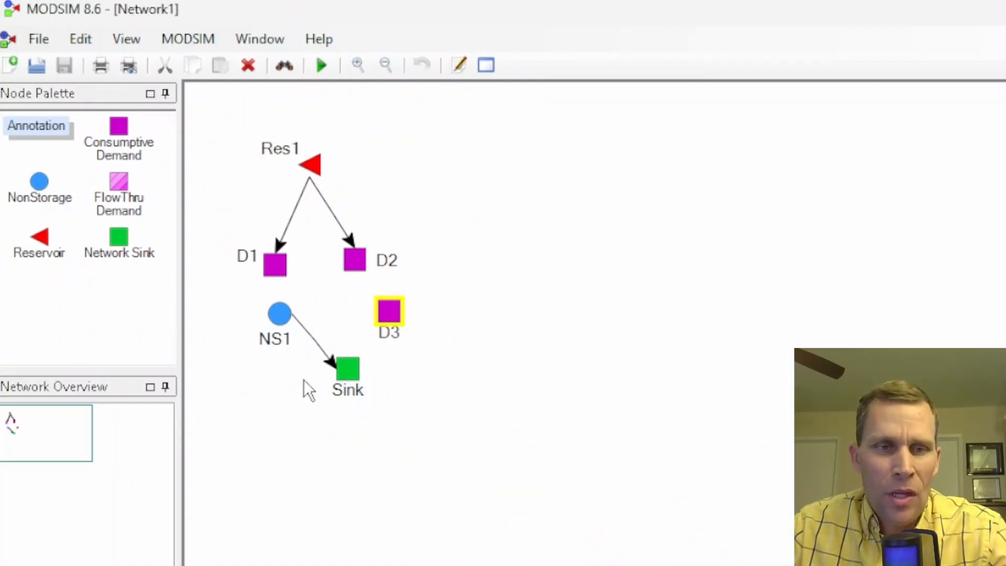
right_click(314, 334)
click(404, 550)
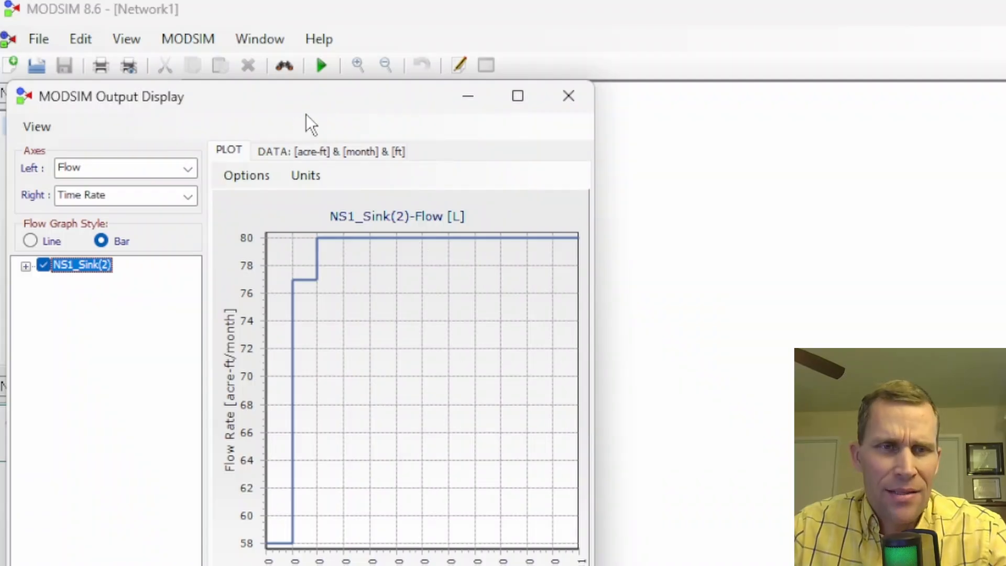
drag(355, 101, 784, 71)
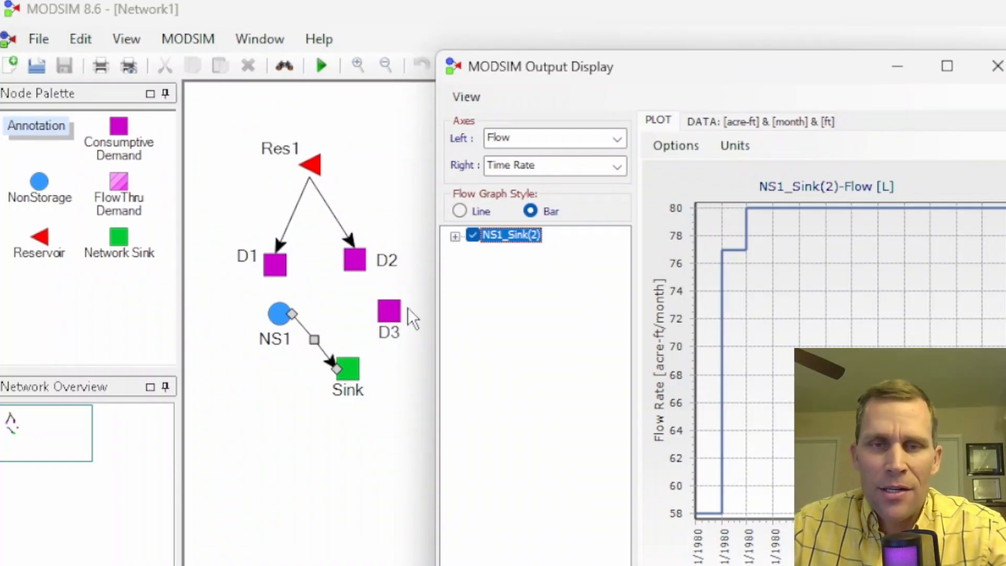
Step: Close the output graph and set the time series flow rate of demand node D3 to 500 acre-ft/month
mouse_move(392, 311)
mouse_down()
mouse_move(382, 313)
mouse_move(384, 302)
mouse_move(388, 311)
mouse_up()
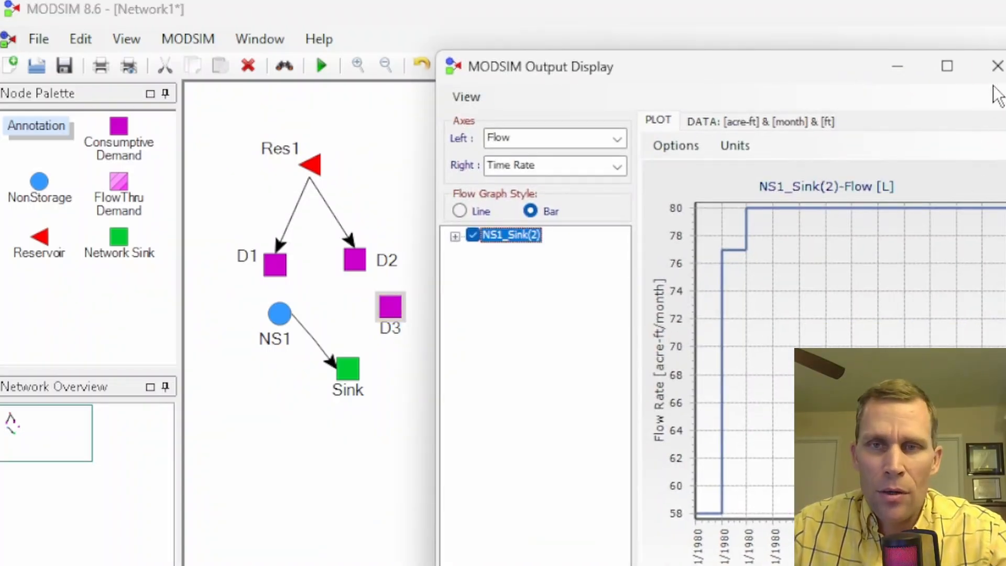
click(995, 66)
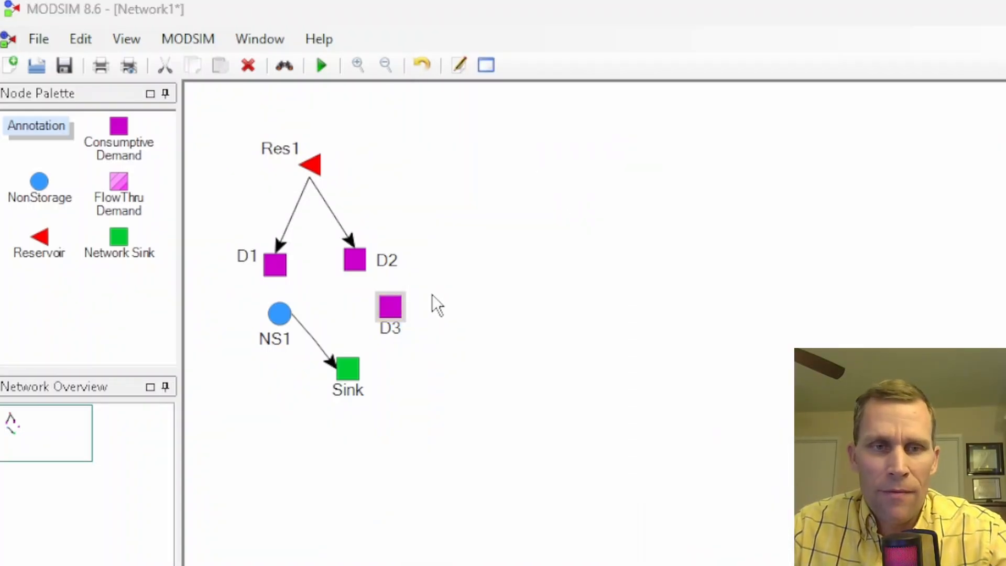
right_click(392, 307)
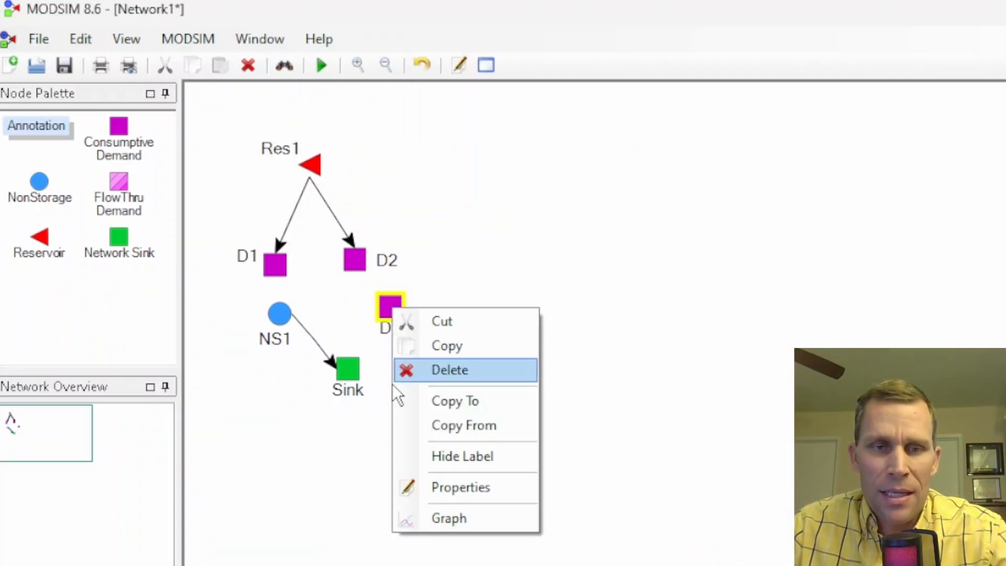
click(446, 488)
drag(306, 99, 661, 31)
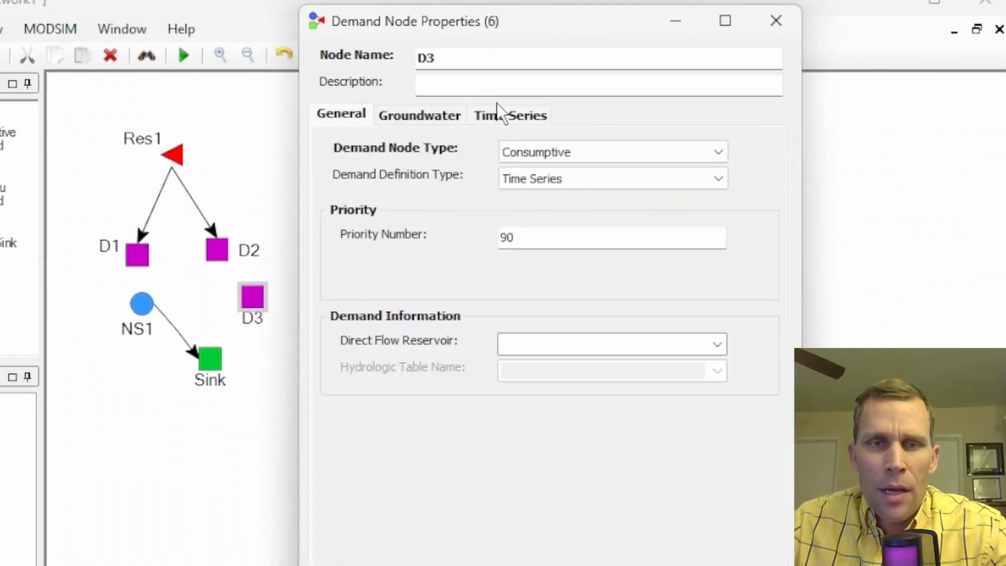
click(517, 118)
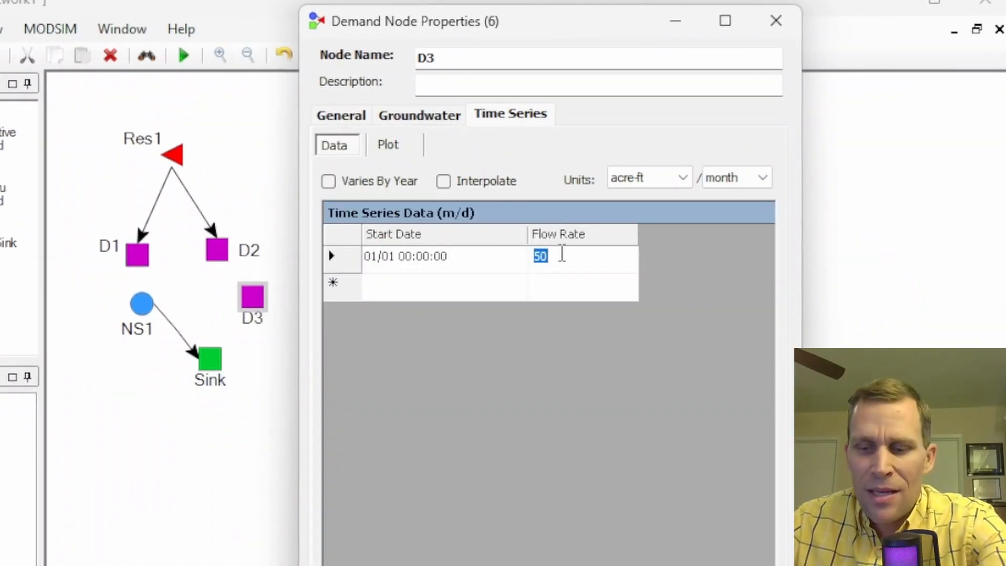
text(500)
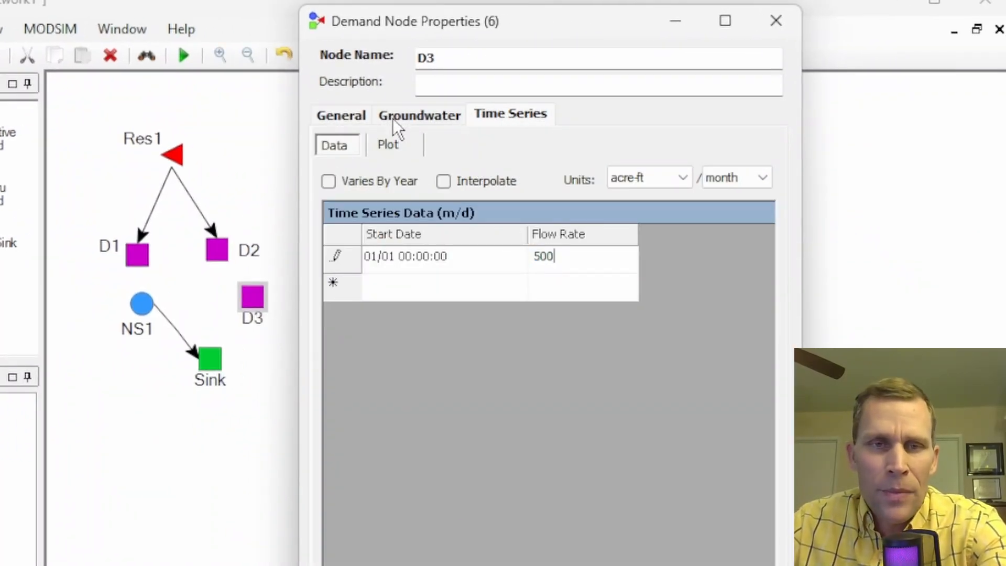
Step: Set D3's groundwater pumping rate to 500 acre-ft/month
click(394, 118)
click(468, 174)
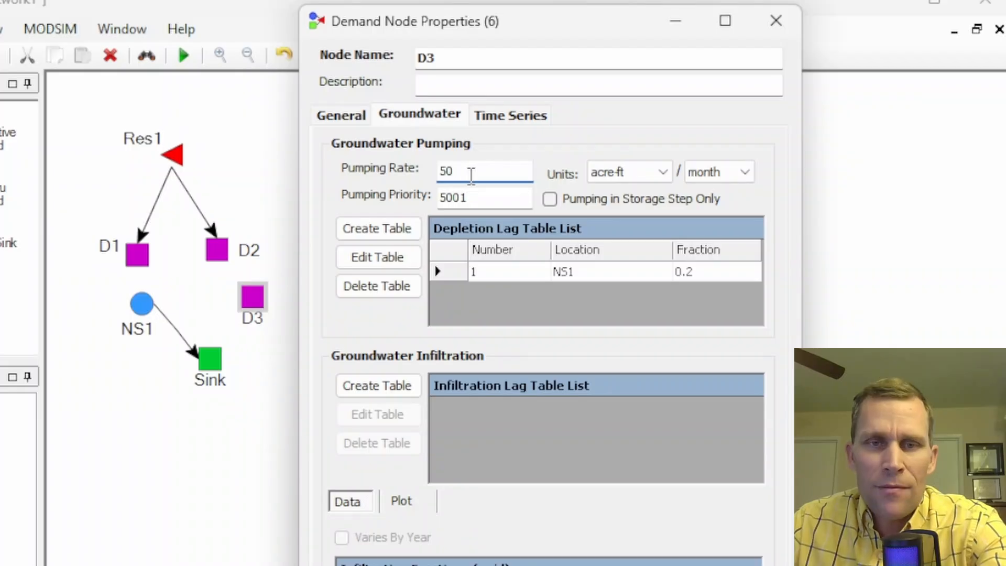
text(0)
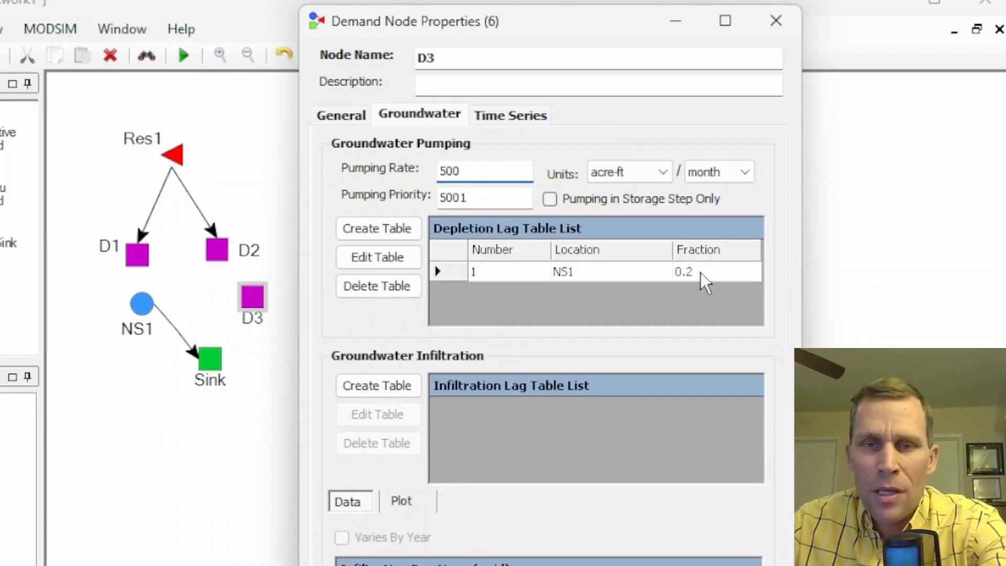
Step: Set the fraction return in D3's depletion lag table for NS1 to 0.02 and accept the node properties
click(409, 260)
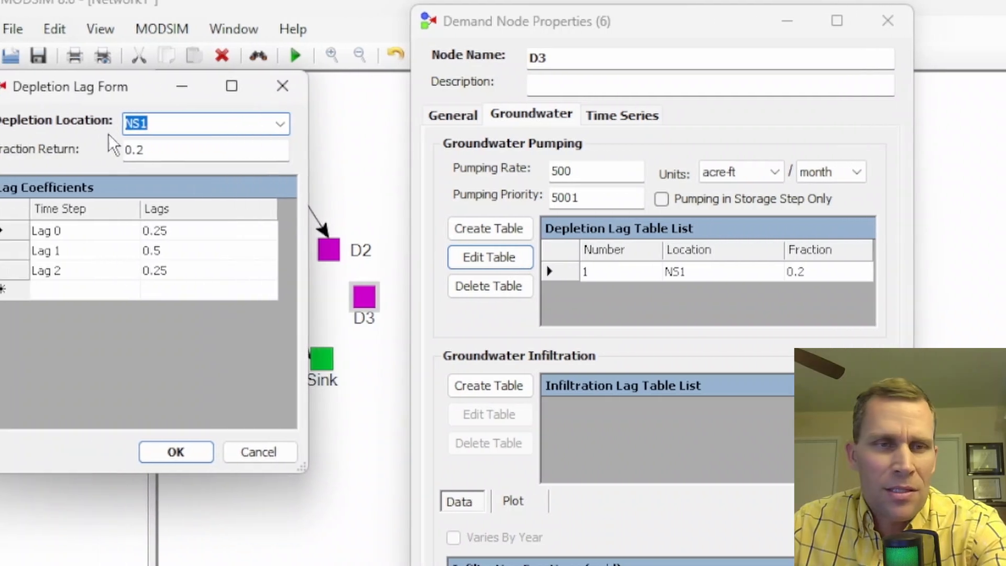
click(154, 149)
key(BackSpace)
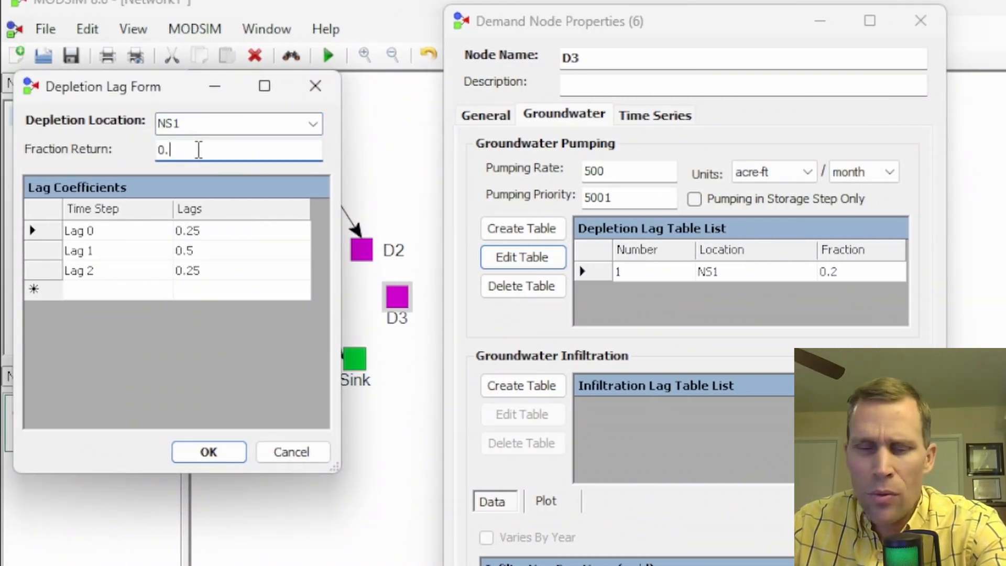
text(02)
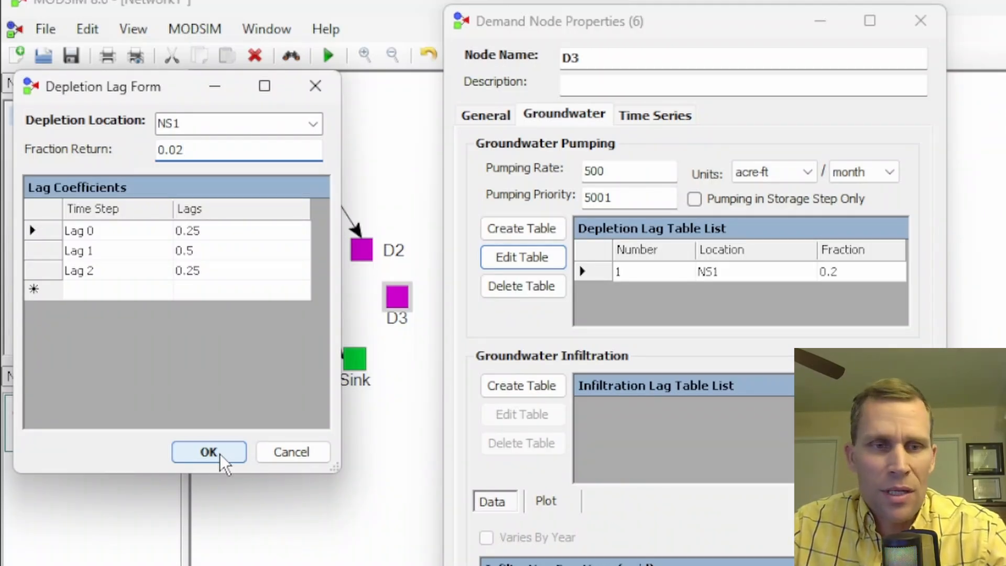
click(217, 453)
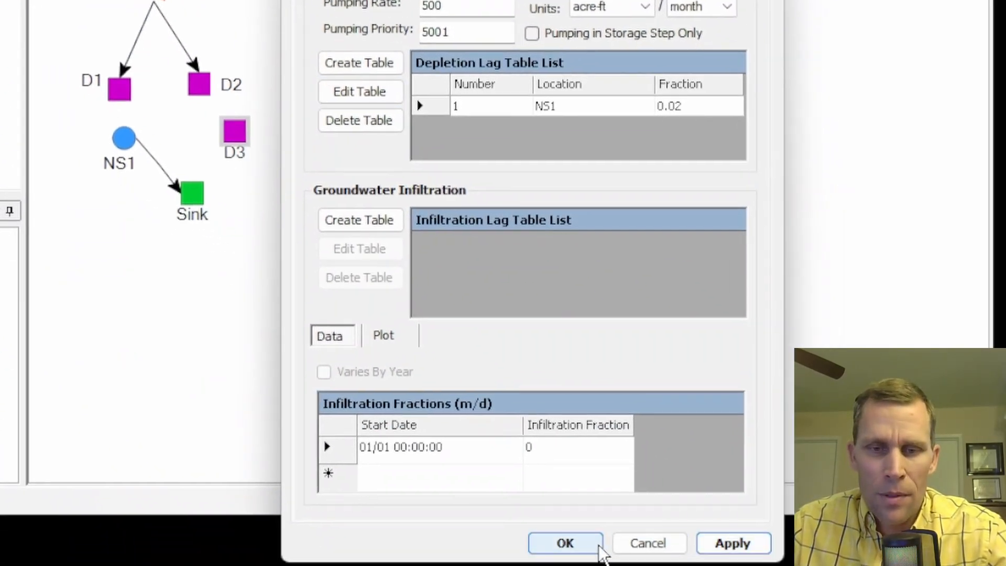
click(600, 550)
Step: Save and rerun the model with D3's increased pumping, and check the output graph of demand node D3
click(332, 77)
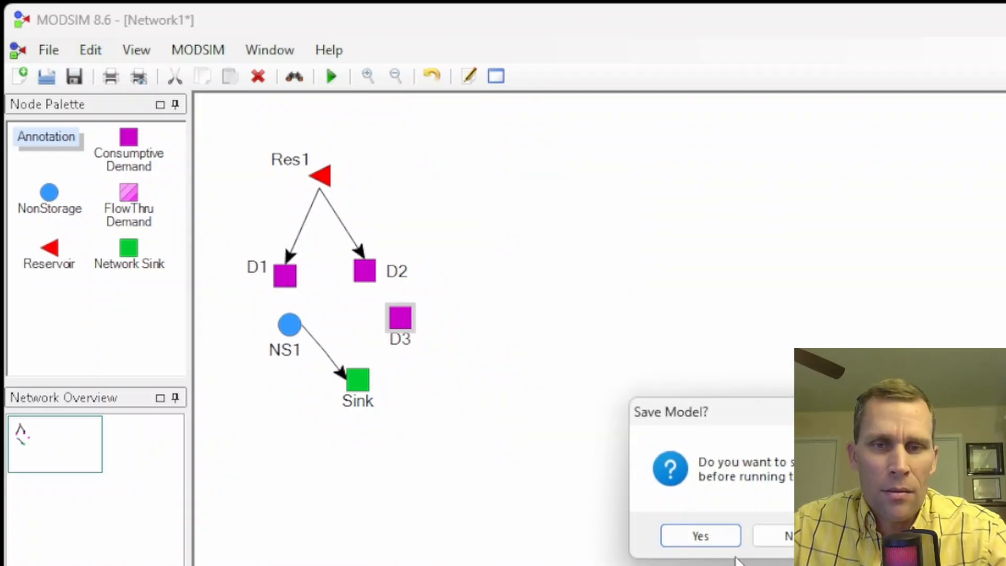
click(715, 533)
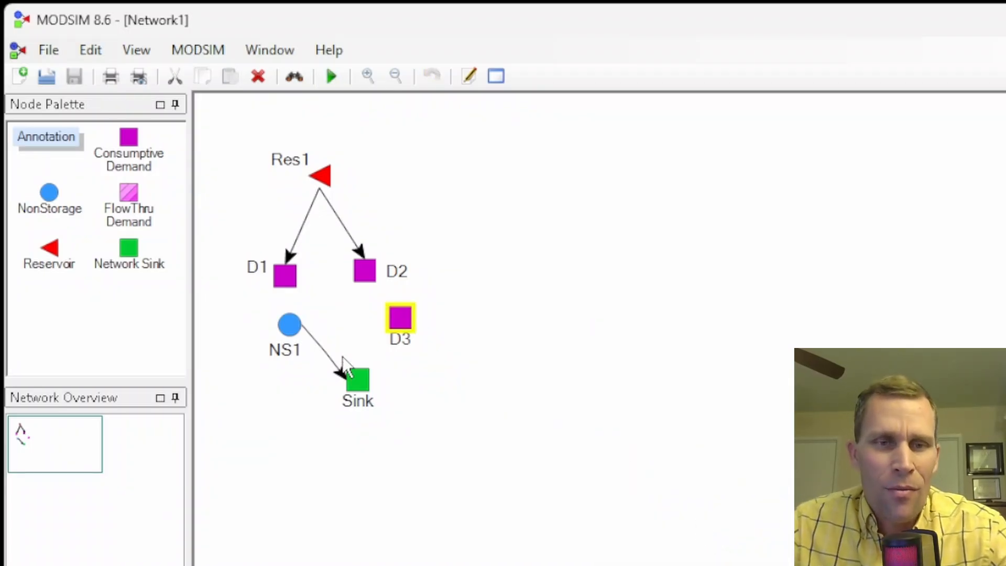
right_click(400, 318)
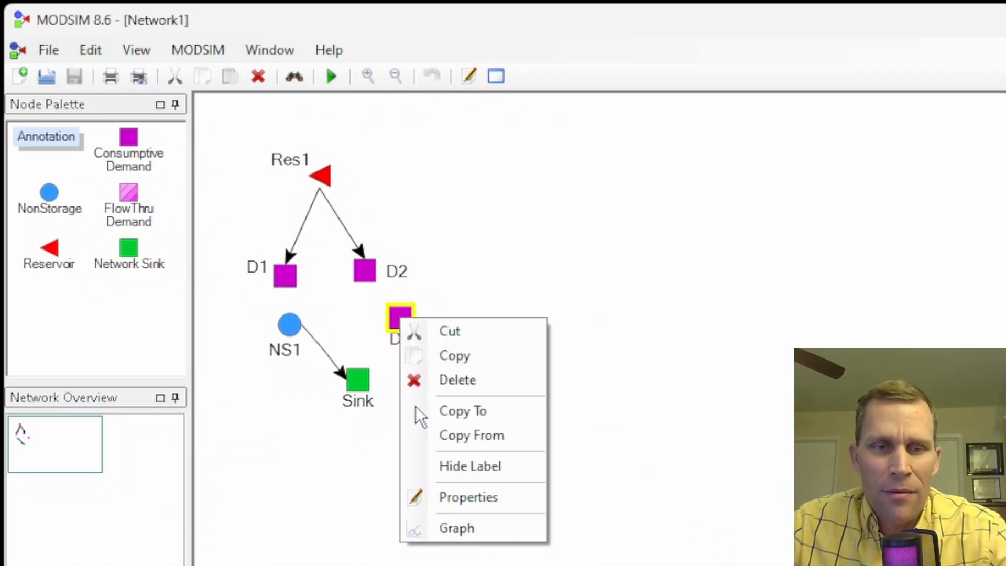
click(452, 534)
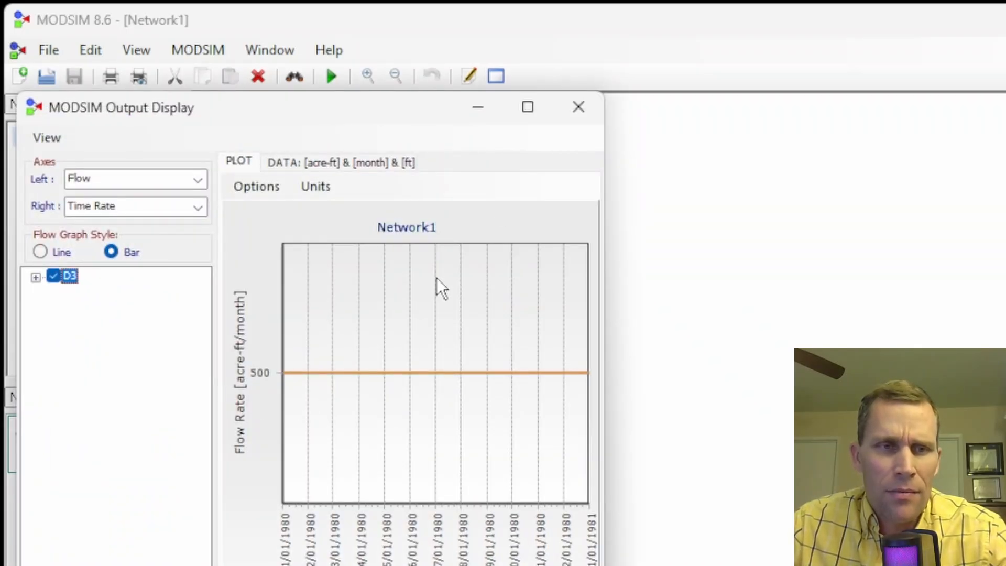
click(577, 107)
Step: Graph the flow in the NS1 to Sink link, examine it beside the network, and close the output display
click(296, 326)
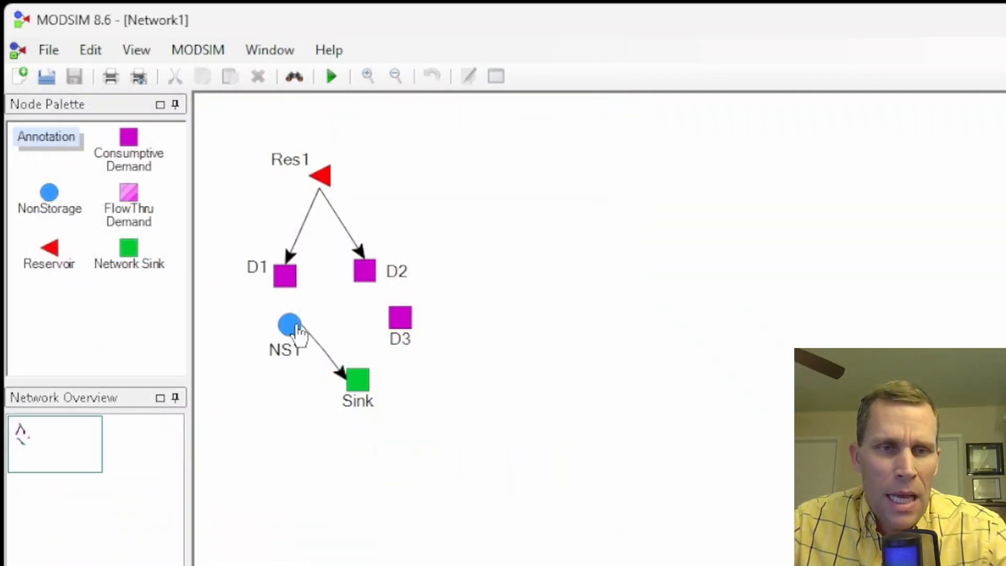
right_click(321, 347)
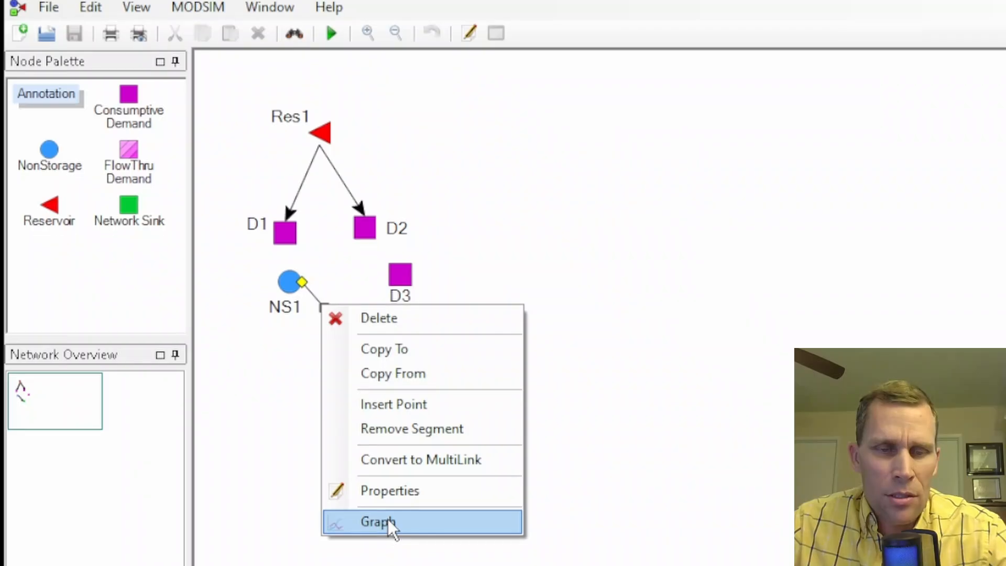
click(387, 562)
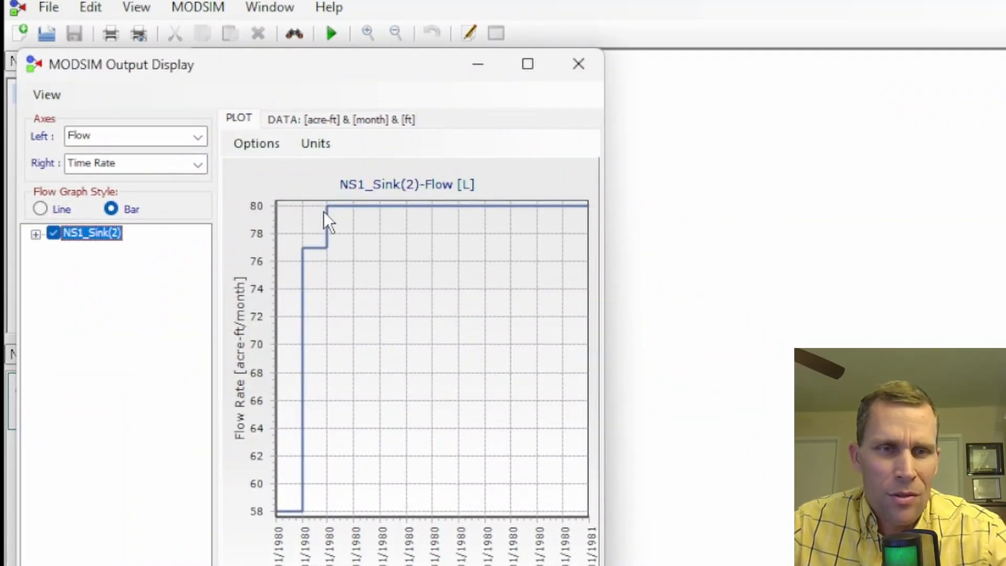
drag(316, 70, 732, 37)
drag(450, 263, 405, 262)
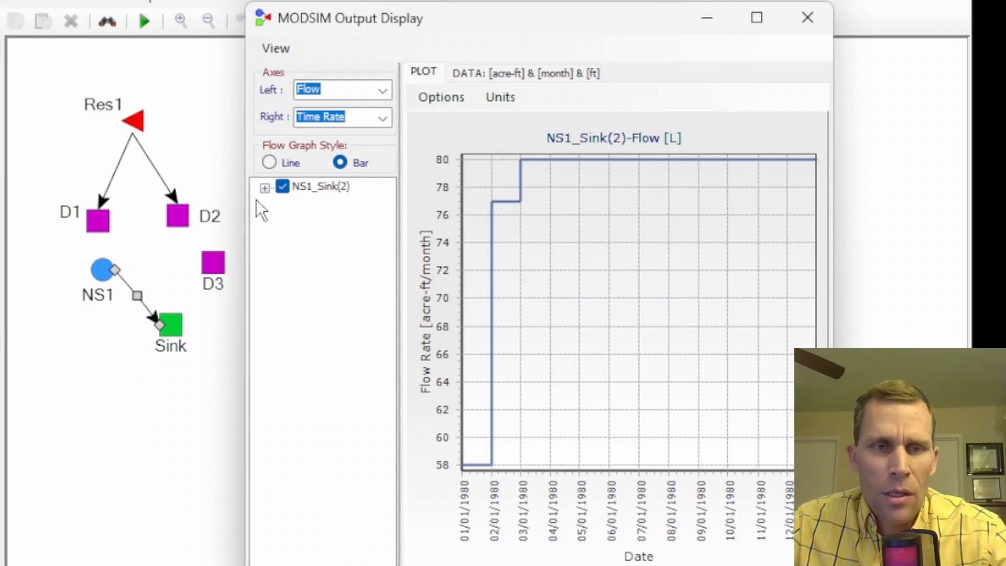
click(808, 17)
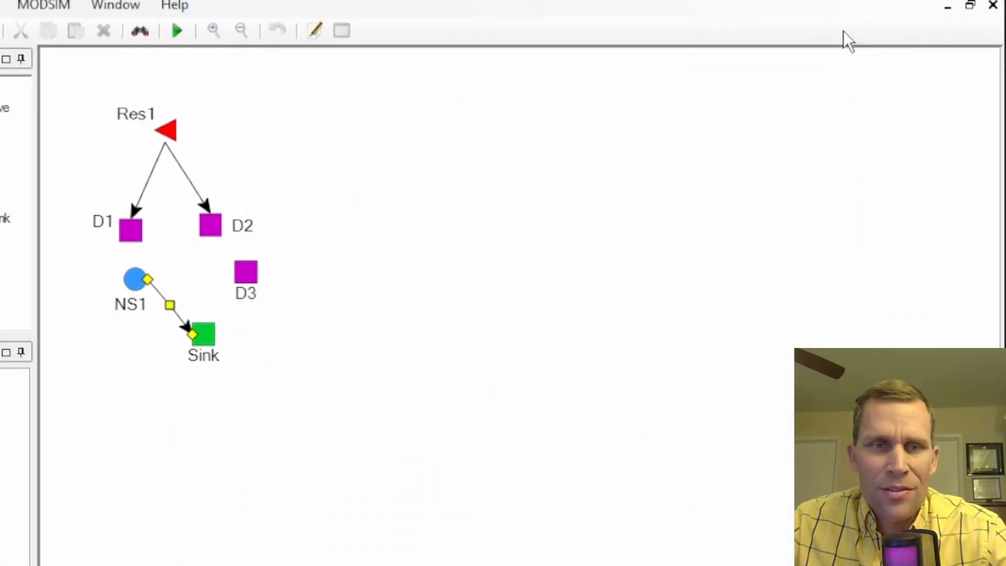